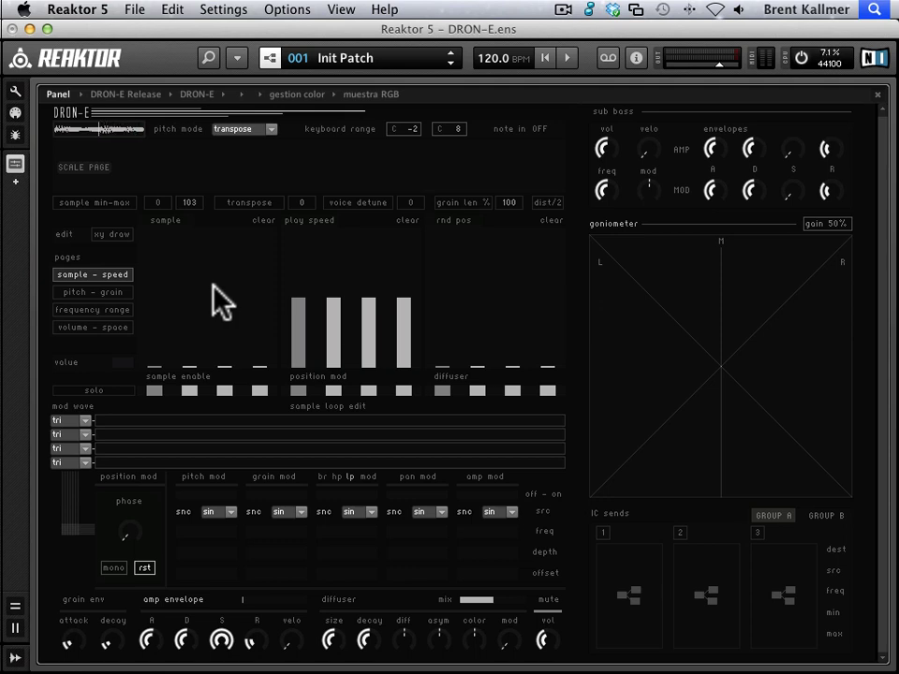
Open the Sample Map Editor below the DRON-E panel, showing Dron-E Map.map with its waveform.
double_click(106, 132)
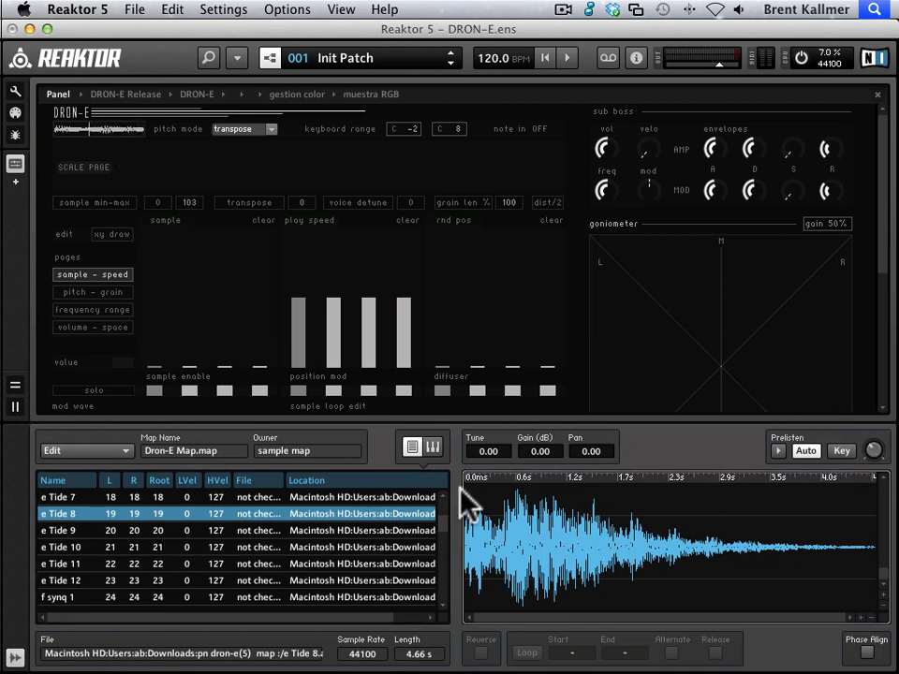
Preview the e Tide 11, f synq 3, g ron 1, noise profile and o tide-b 01 samples.
click(187, 563)
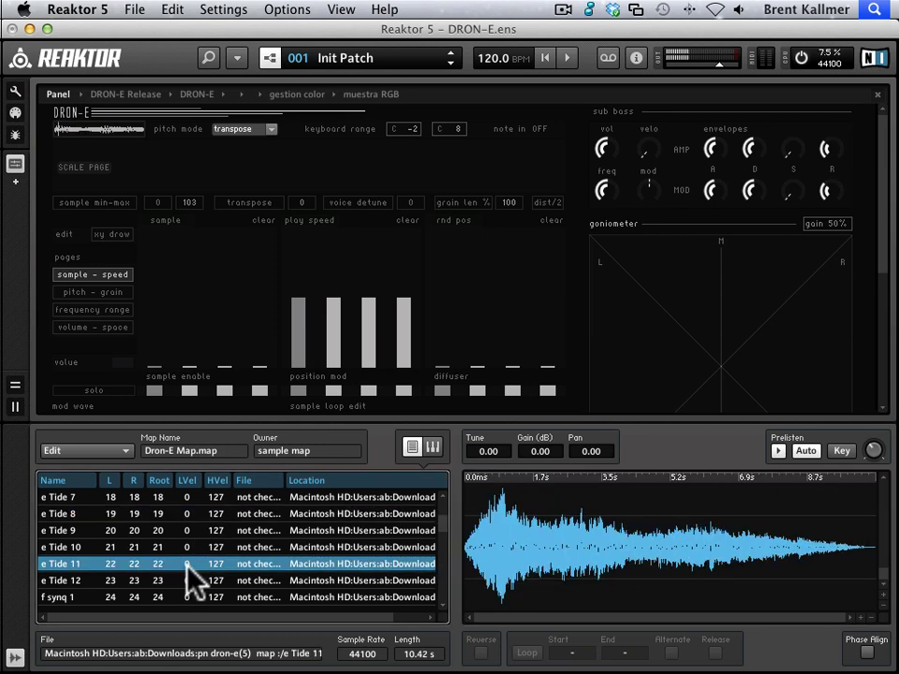
scroll(188, 560, down, 2)
scroll(190, 562, down, 2)
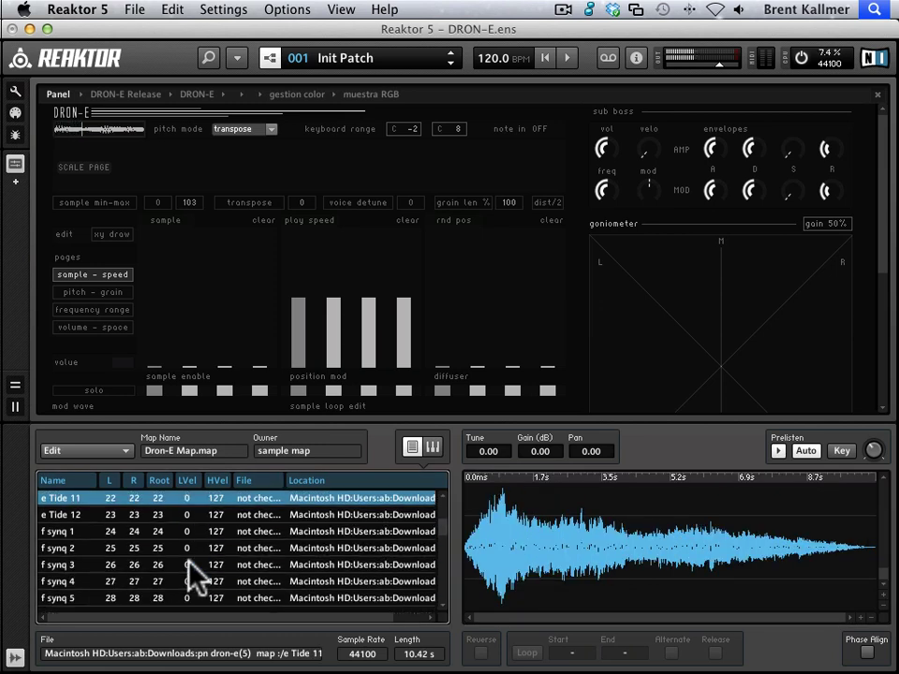
click(190, 565)
scroll(190, 565, down, 3)
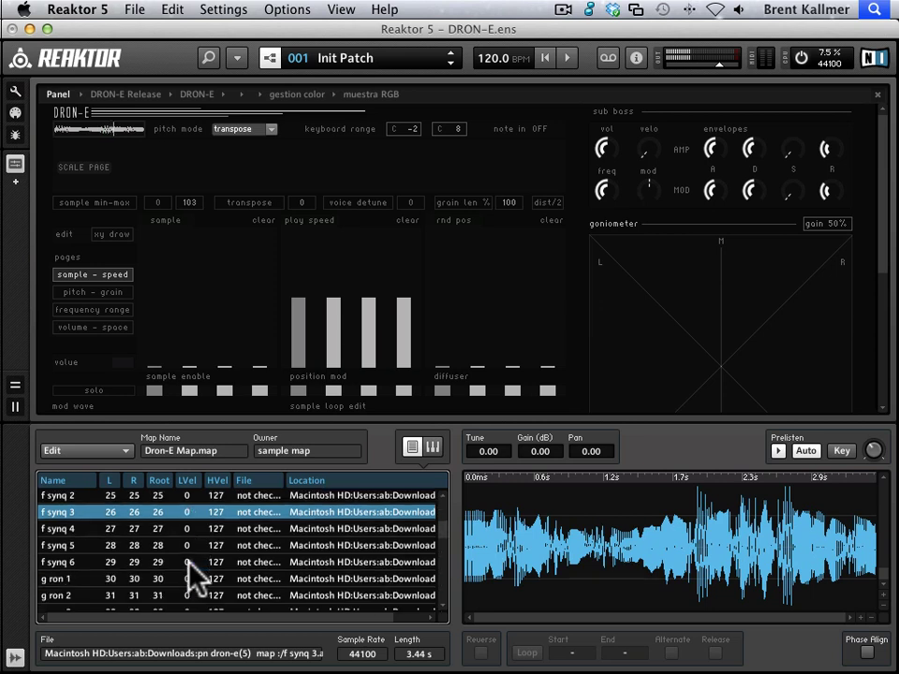
click(190, 566)
scroll(192, 573, down, 4)
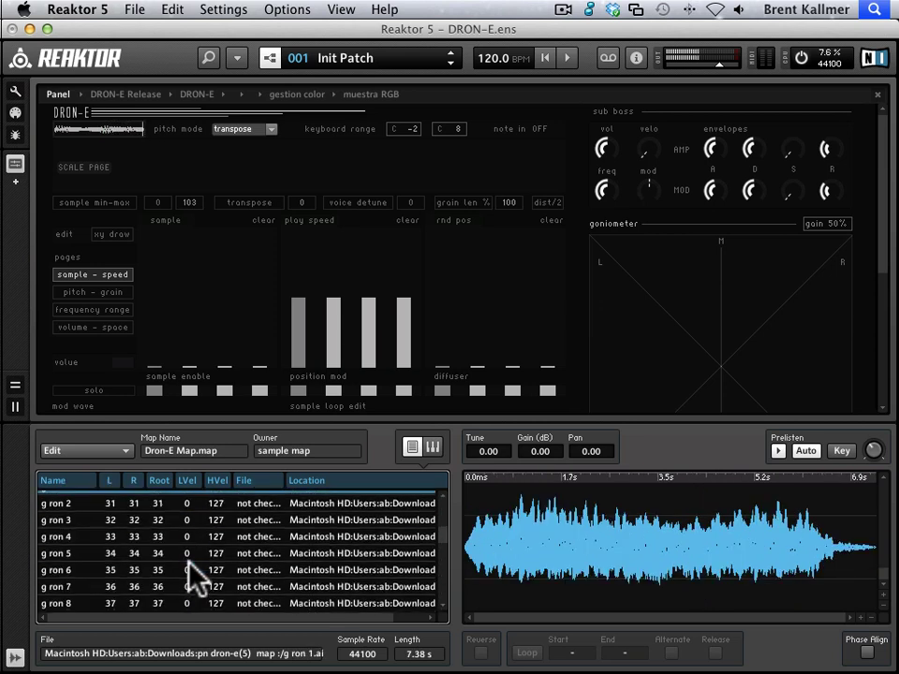
click(184, 602)
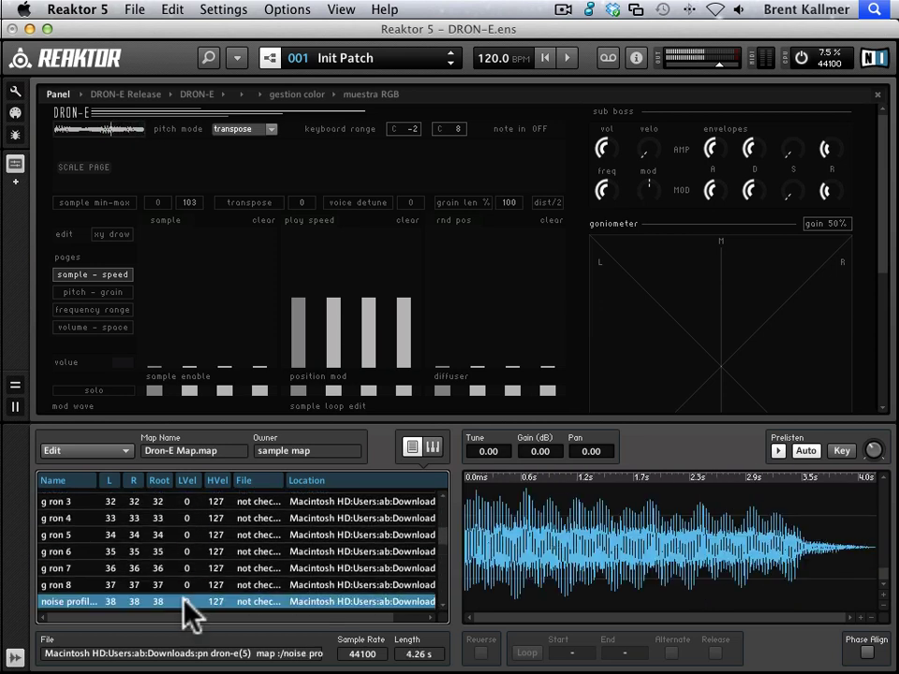
scroll(174, 541, down, 5)
click(176, 549)
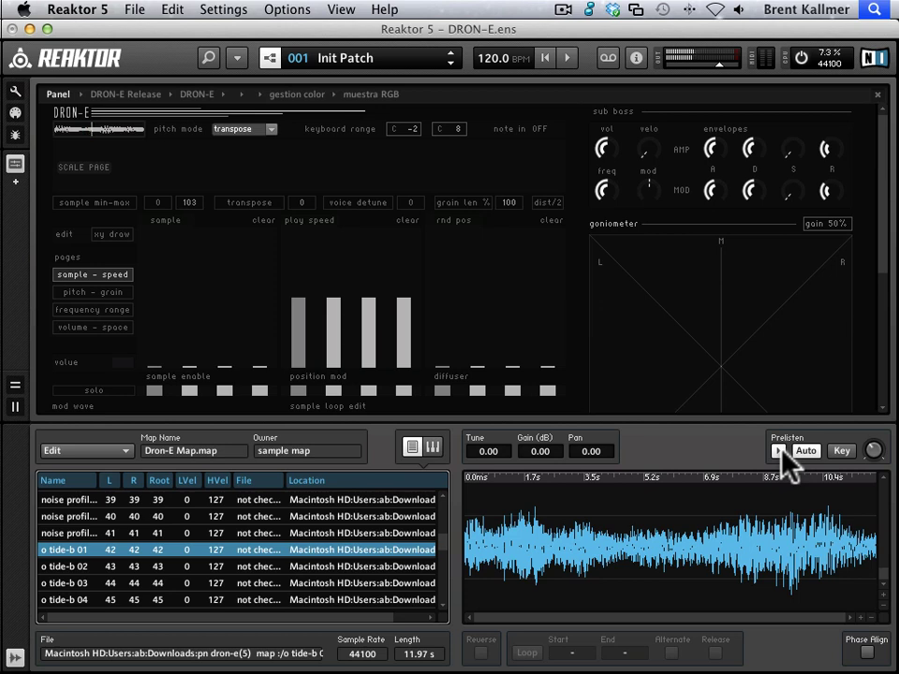
Close the sample map and raise the first sample bar to about 37.
click(15, 659)
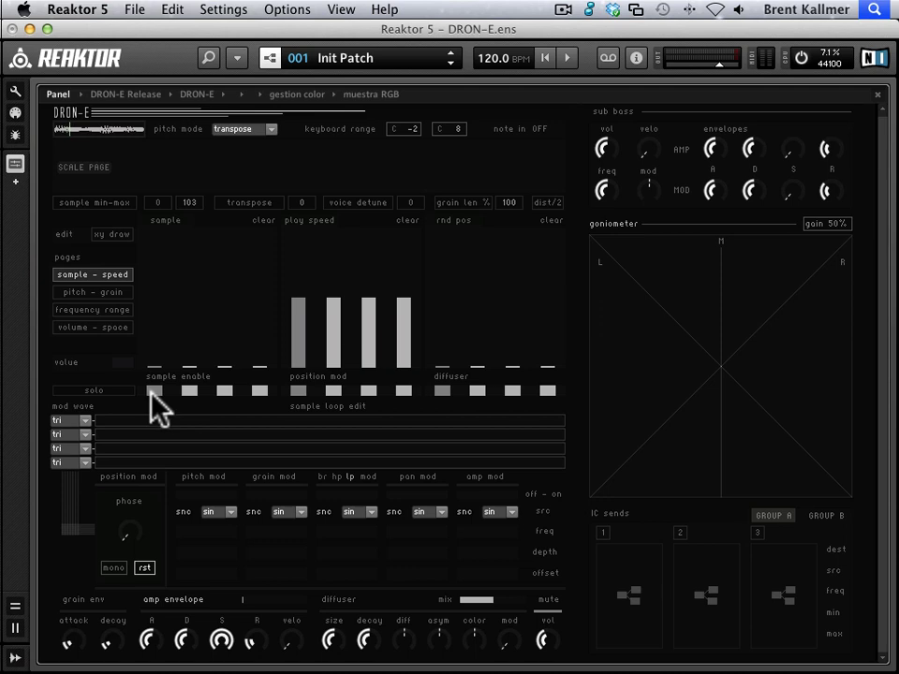
drag(221, 391, 149, 324)
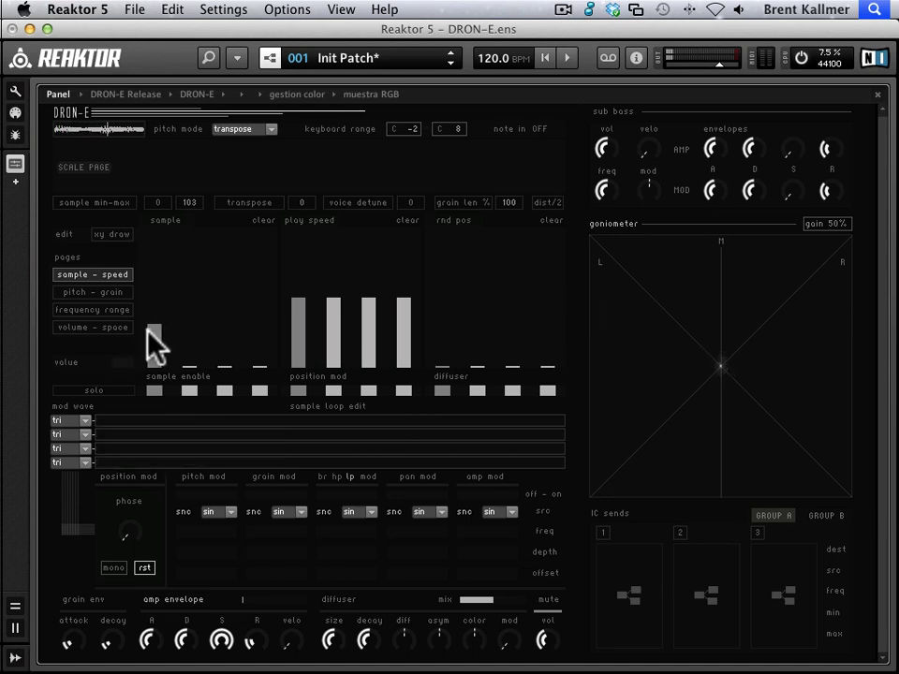
Solo the first voice and try its sample value at 21, then 46.
click(92, 389)
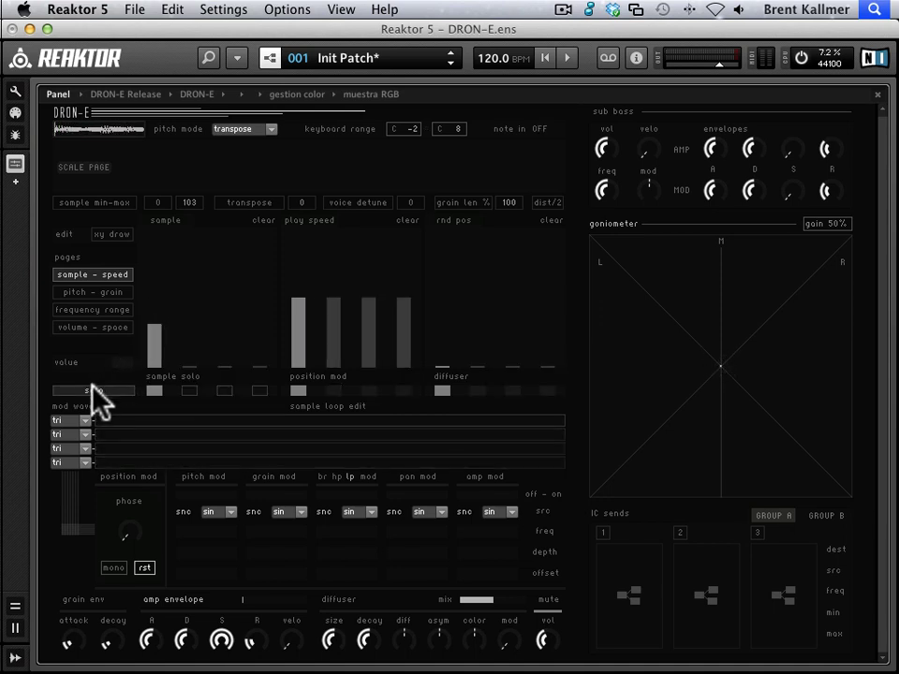
click(191, 392)
click(154, 390)
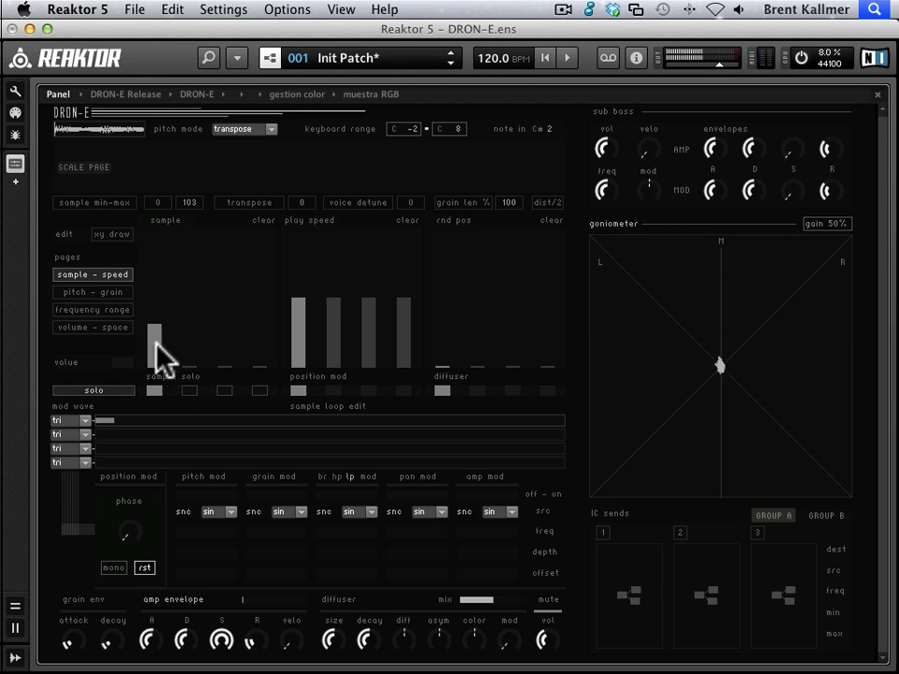
drag(160, 345, 155, 281)
mouse_move(151, 311)
mouse_down()
mouse_move(126, 353)
mouse_move(155, 318)
mouse_move(153, 341)
mouse_move(161, 337)
mouse_move(155, 291)
mouse_up()
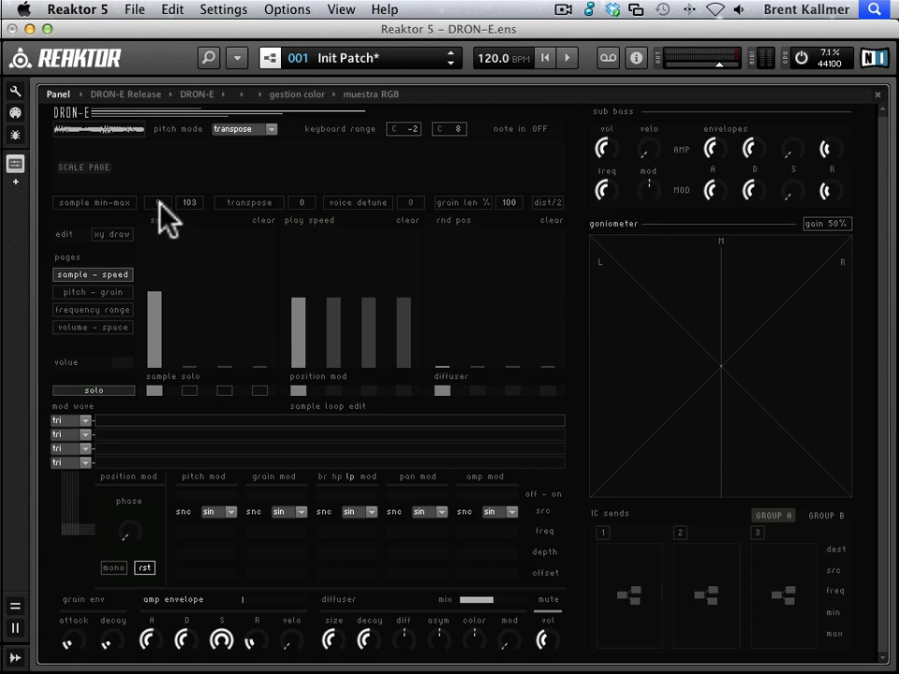
Raise the sample minimum above 0, set the first sample value to 86, then zero it.
mouse_move(183, 199)
mouse_down()
mouse_move(160, 200)
mouse_move(166, 145)
mouse_up()
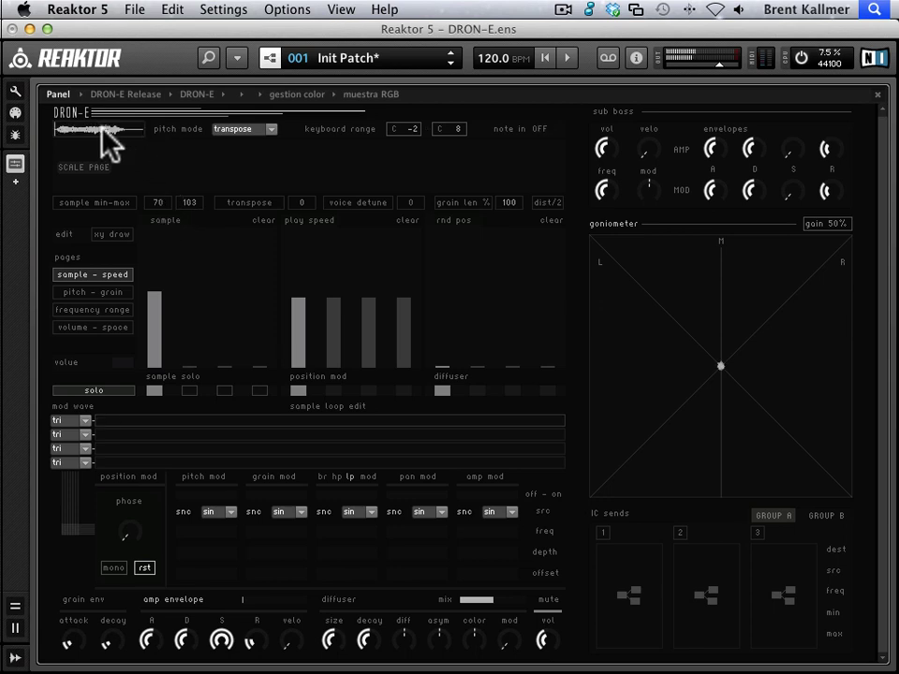
click(152, 298)
mouse_move(154, 300)
mouse_down()
mouse_move(156, 371)
mouse_move(163, 283)
mouse_move(154, 223)
mouse_move(145, 330)
mouse_move(167, 231)
mouse_move(157, 286)
mouse_up()
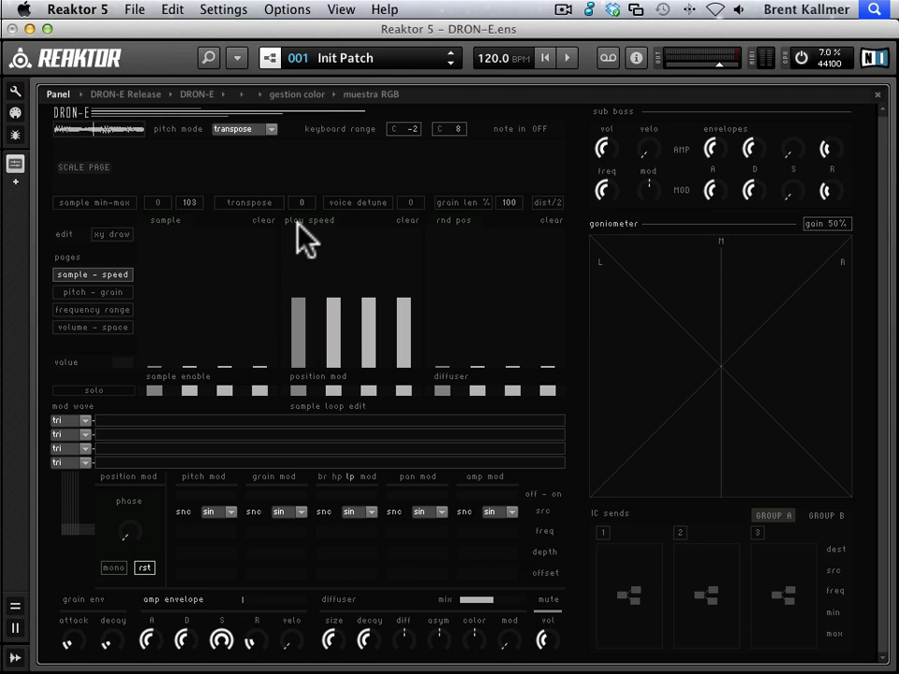
Raise the first voice's play speed to 61, then lower it to 50.
drag(294, 309, 305, 240)
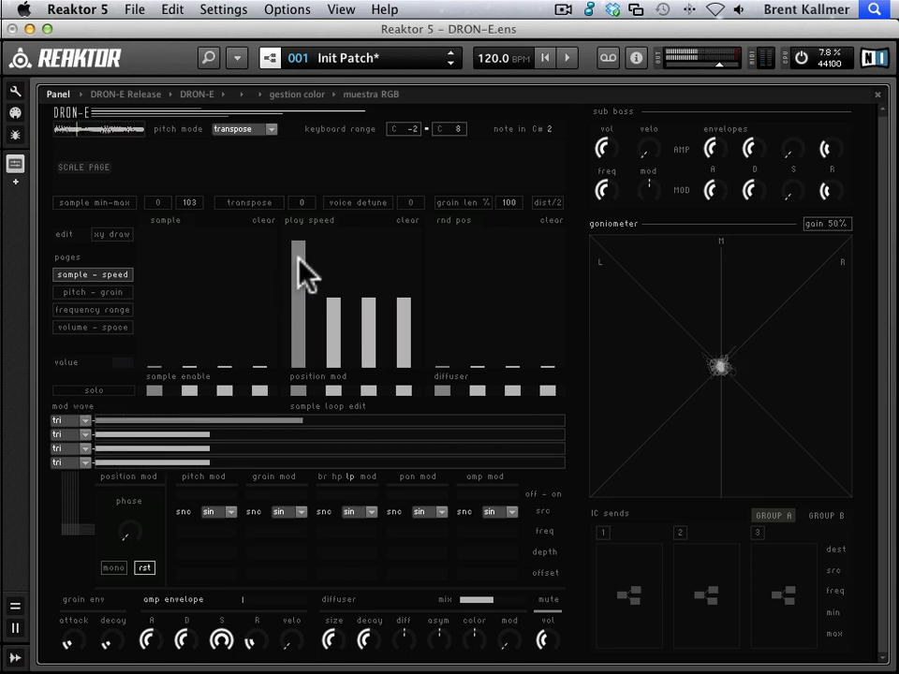
drag(296, 256, 302, 262)
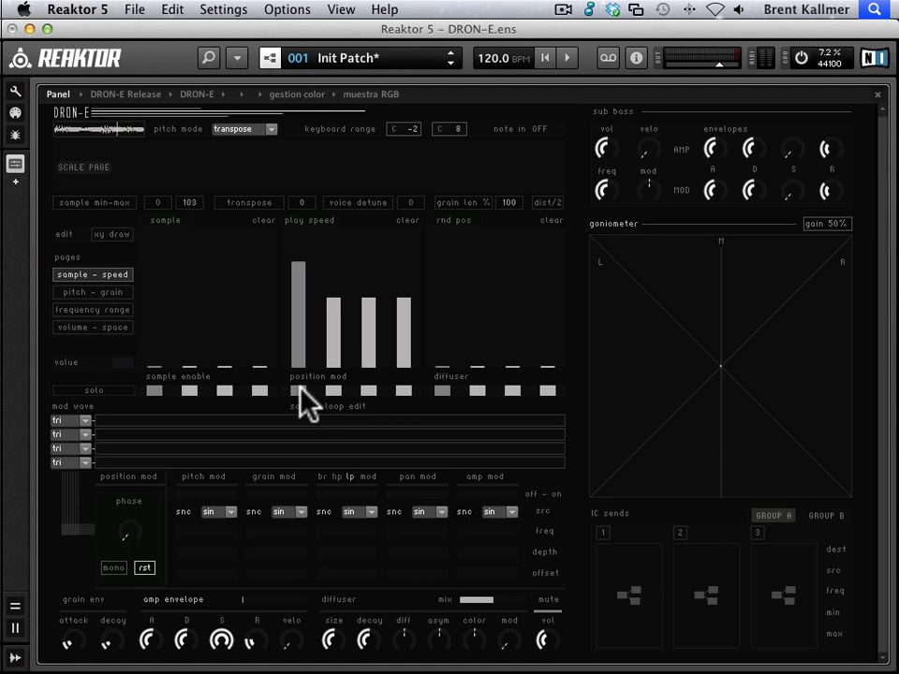
click(85, 421)
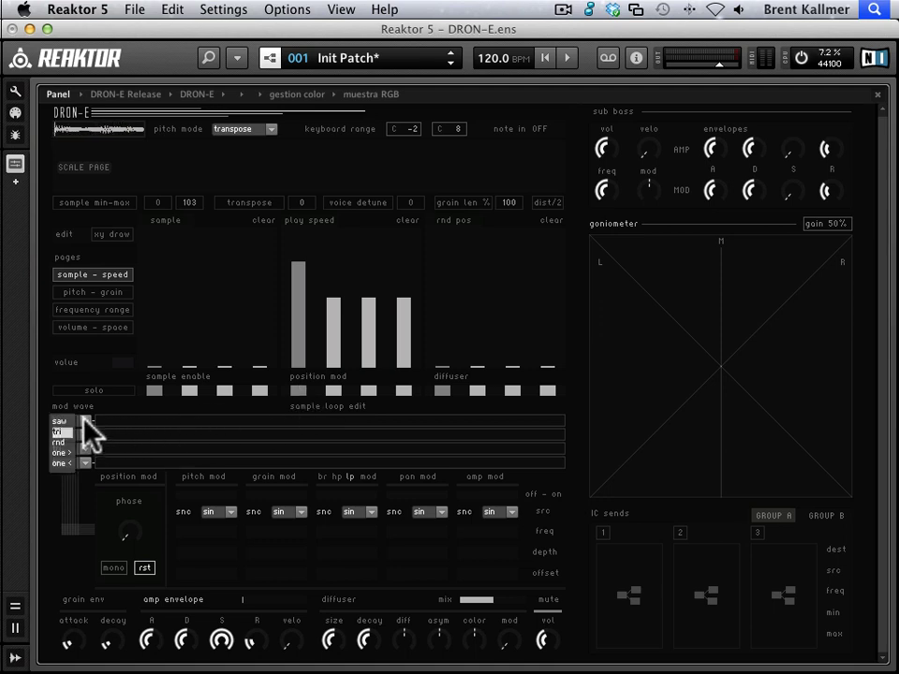
Set the first mod wave to saw and the first voice's play speed to -39.
click(65, 421)
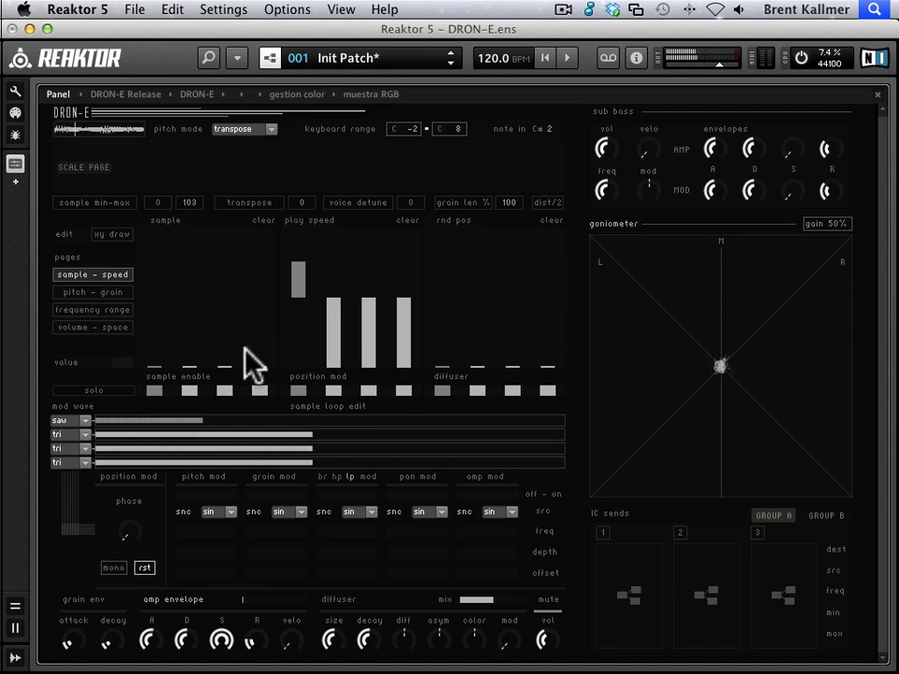
click(296, 266)
drag(297, 267, 307, 241)
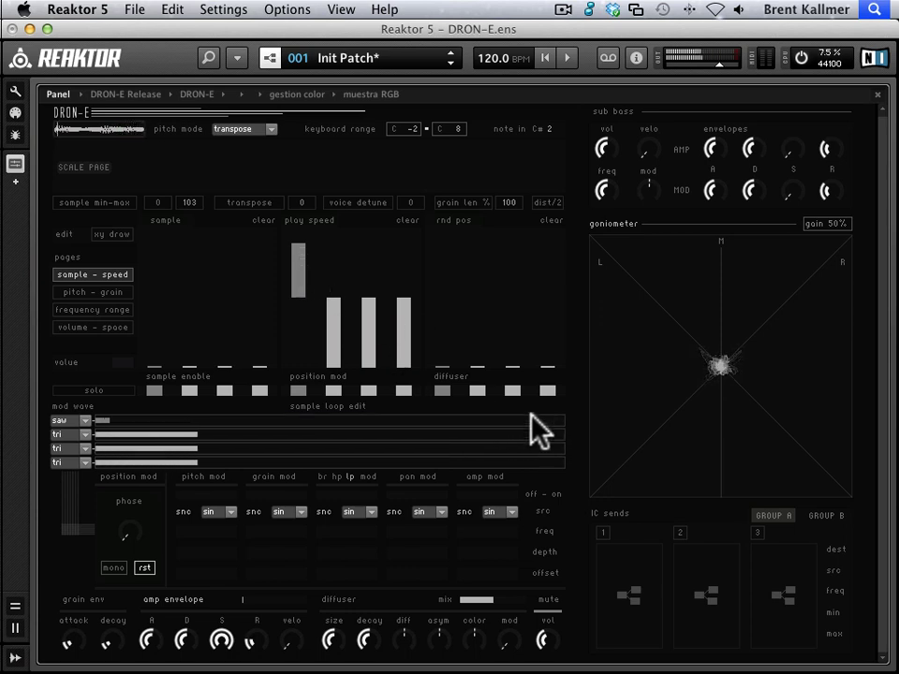
mouse_move(295, 254)
mouse_down()
mouse_move(303, 341)
mouse_move(309, 253)
mouse_up()
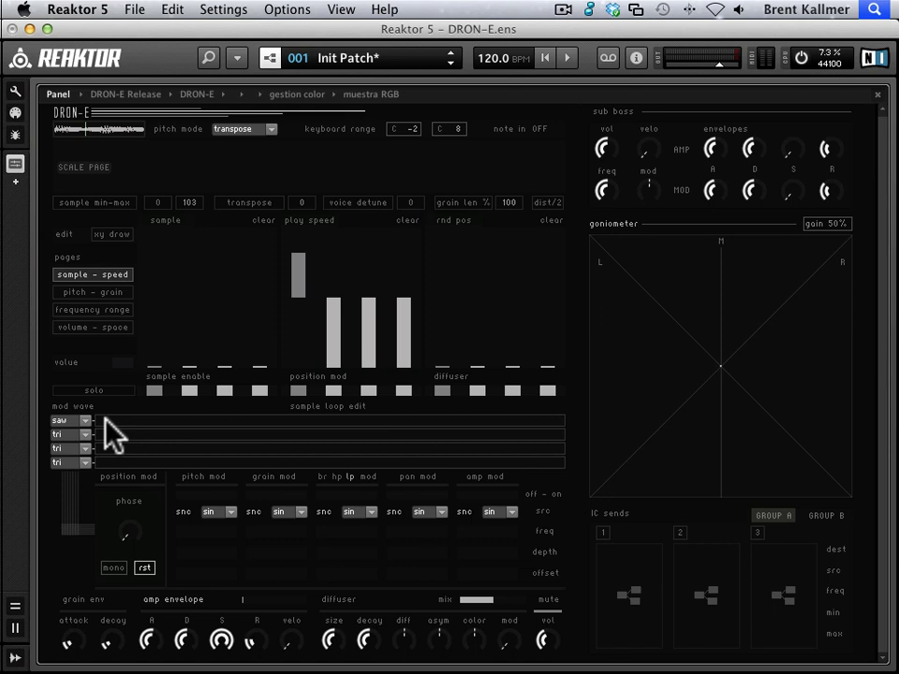
Adjust the first voice's loop start and end, set its sample value to 19, and re-solo it.
drag(100, 418, 209, 418)
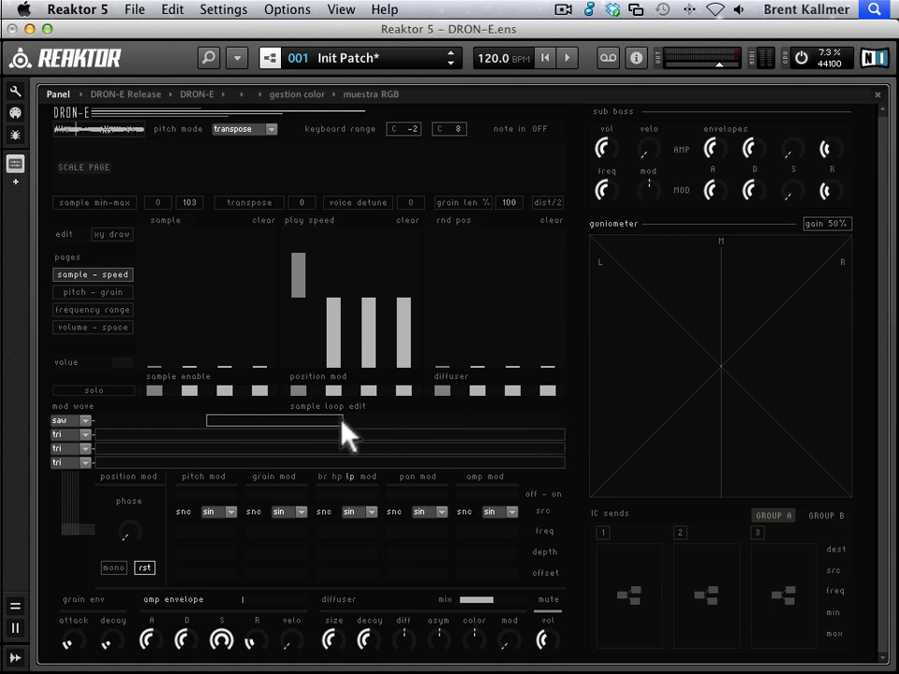
drag(341, 420, 322, 420)
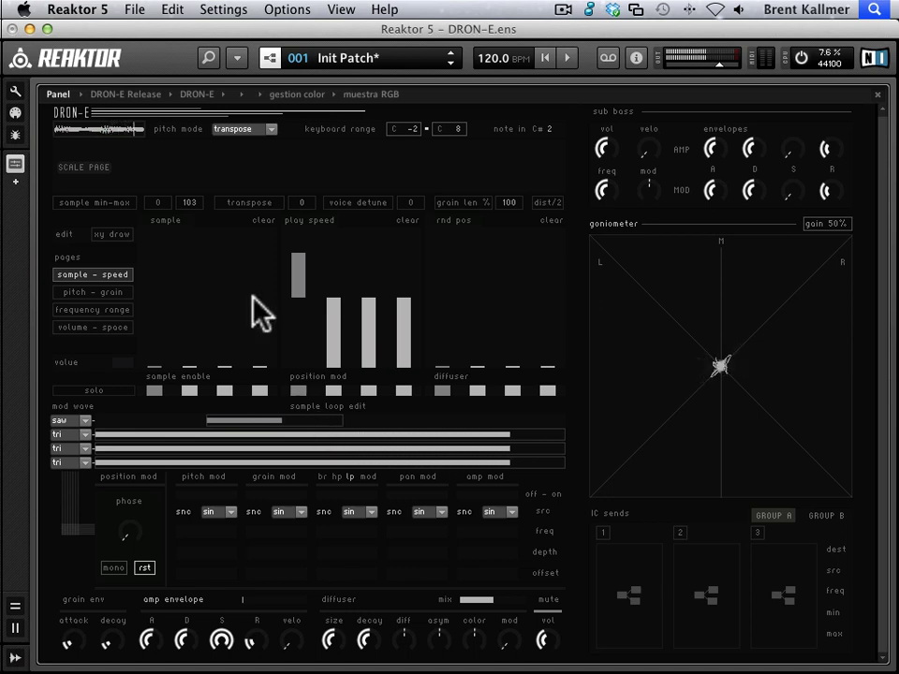
drag(257, 422, 319, 421)
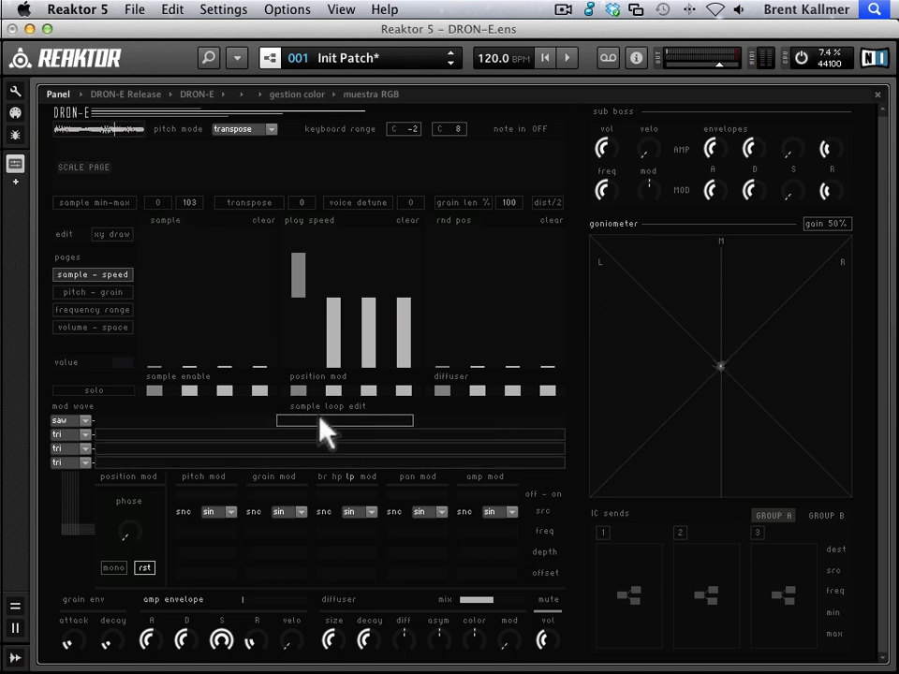
click(155, 339)
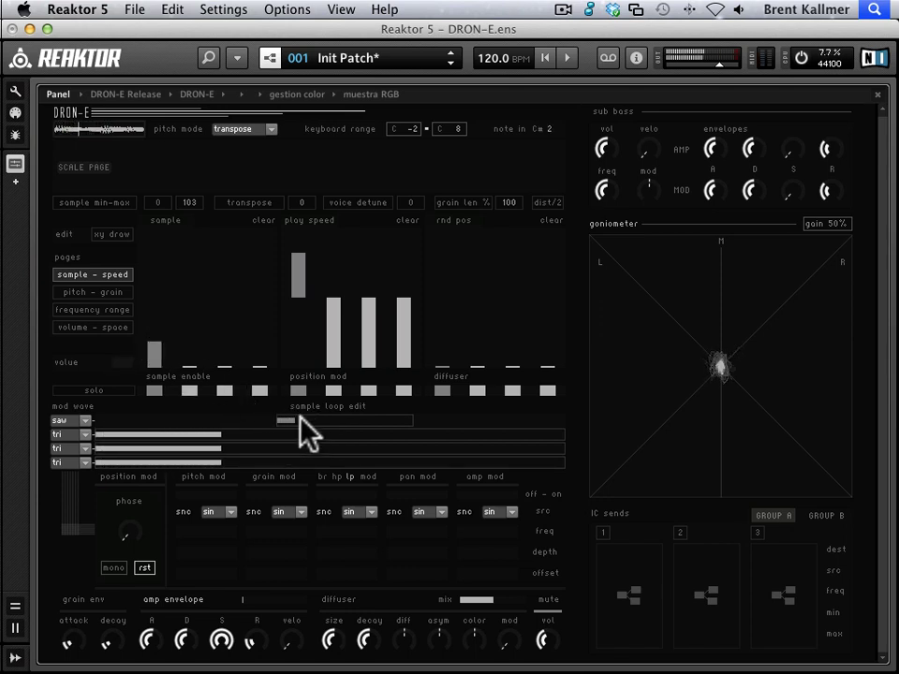
click(129, 390)
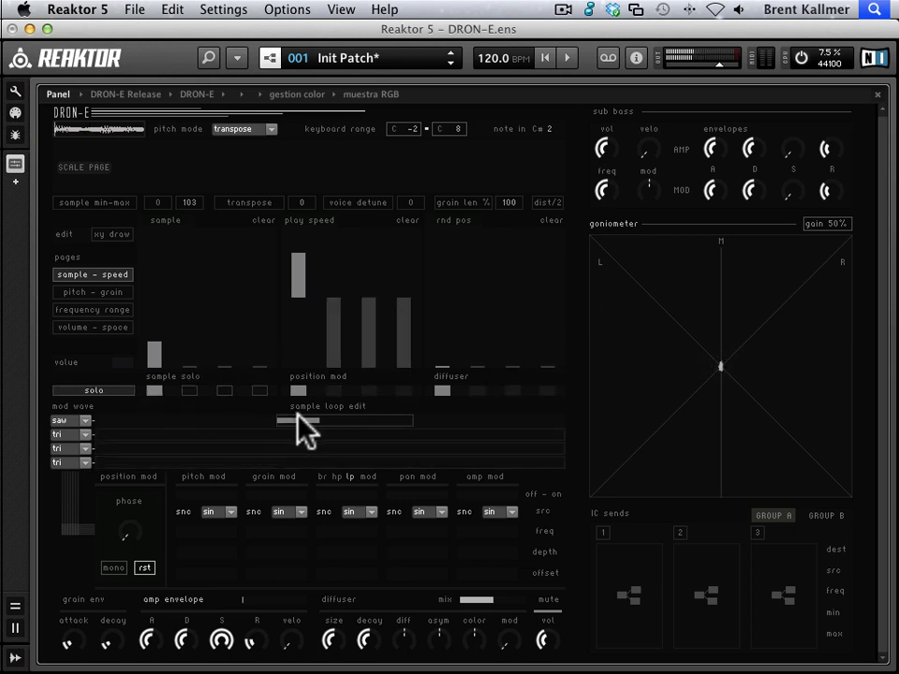
drag(296, 422, 187, 421)
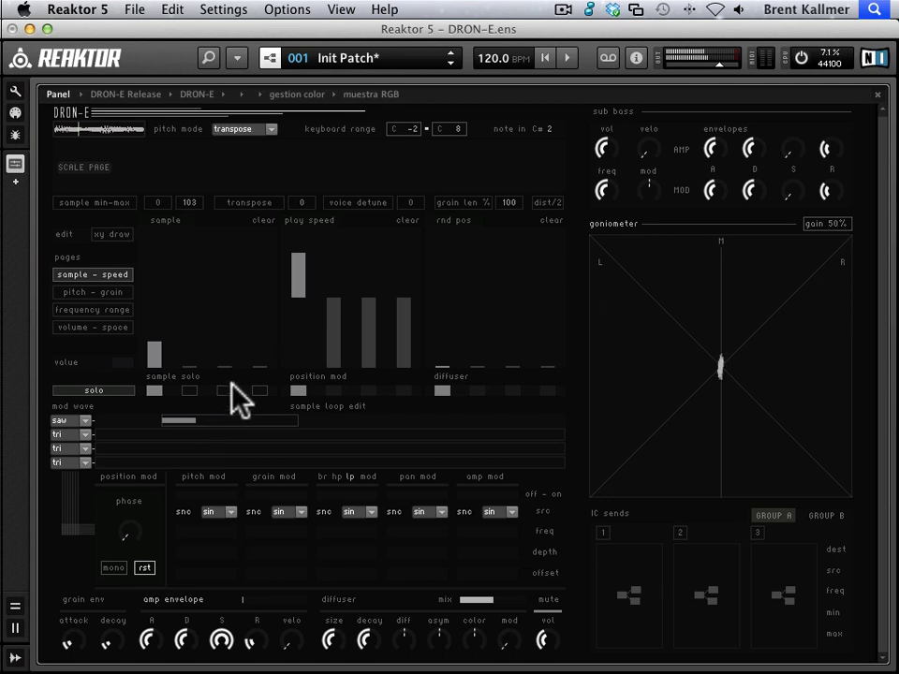
Raise the first voice's play speed to 66 and narrow its loop to a short early range.
drag(290, 255, 300, 214)
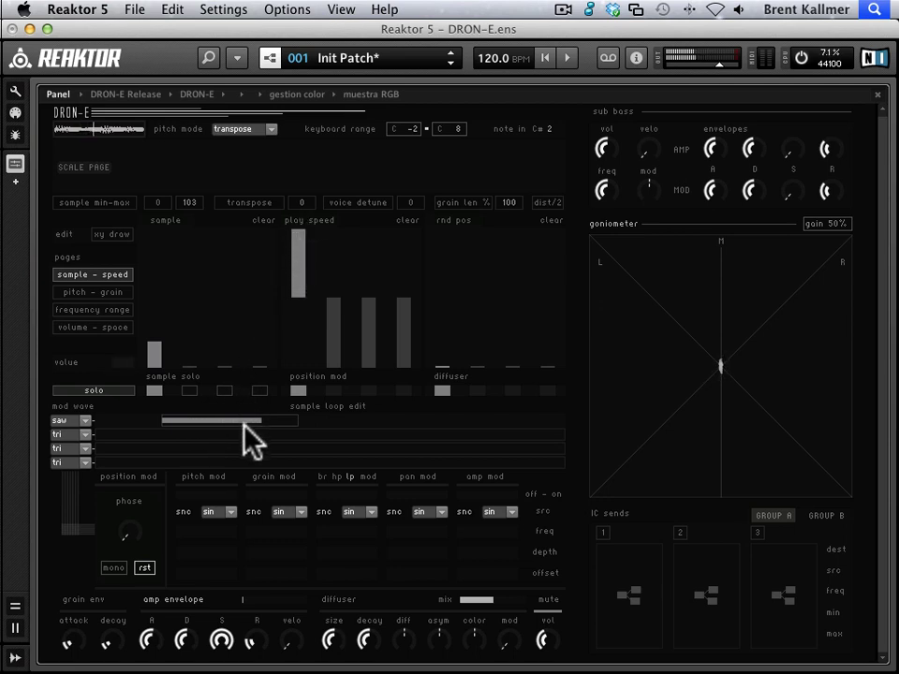
drag(242, 421, 180, 436)
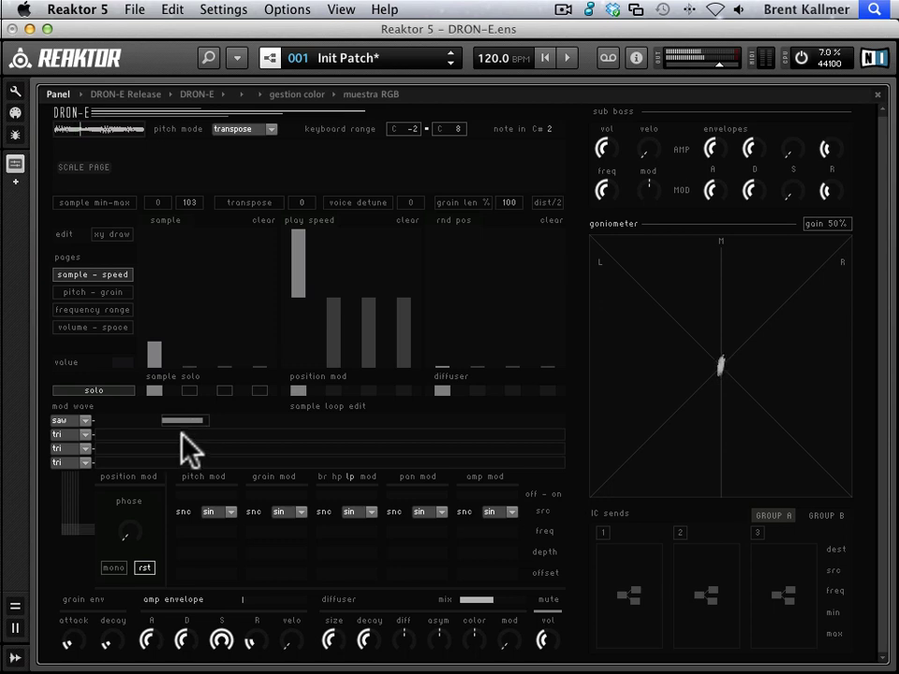
drag(181, 433, 566, 408)
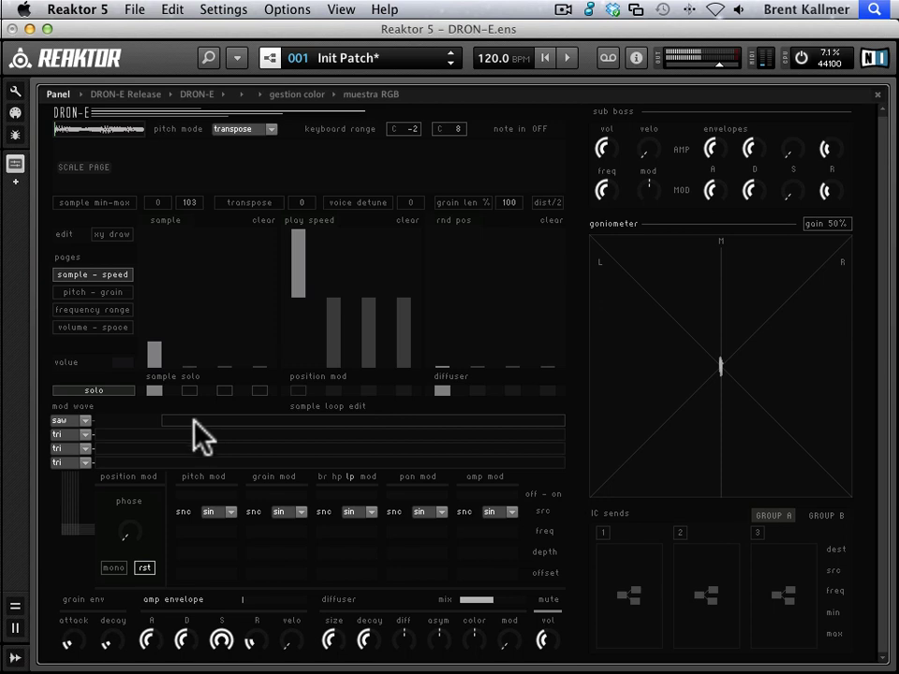
drag(166, 418, 123, 418)
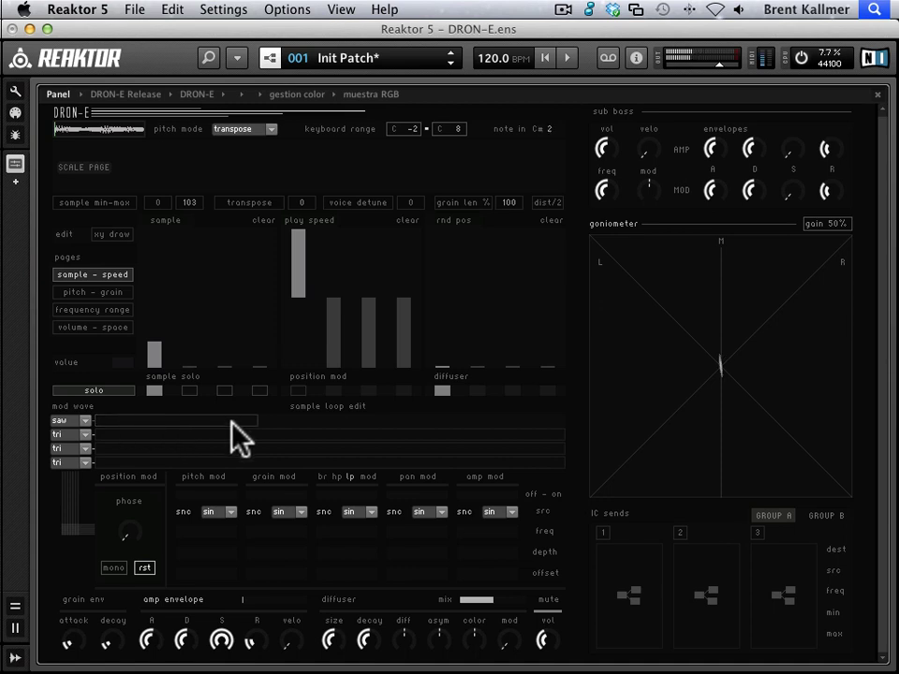
drag(251, 418, 147, 418)
Enable position modulation on the first sample, set its mod wave to one >, and widen its loop.
click(298, 390)
click(84, 421)
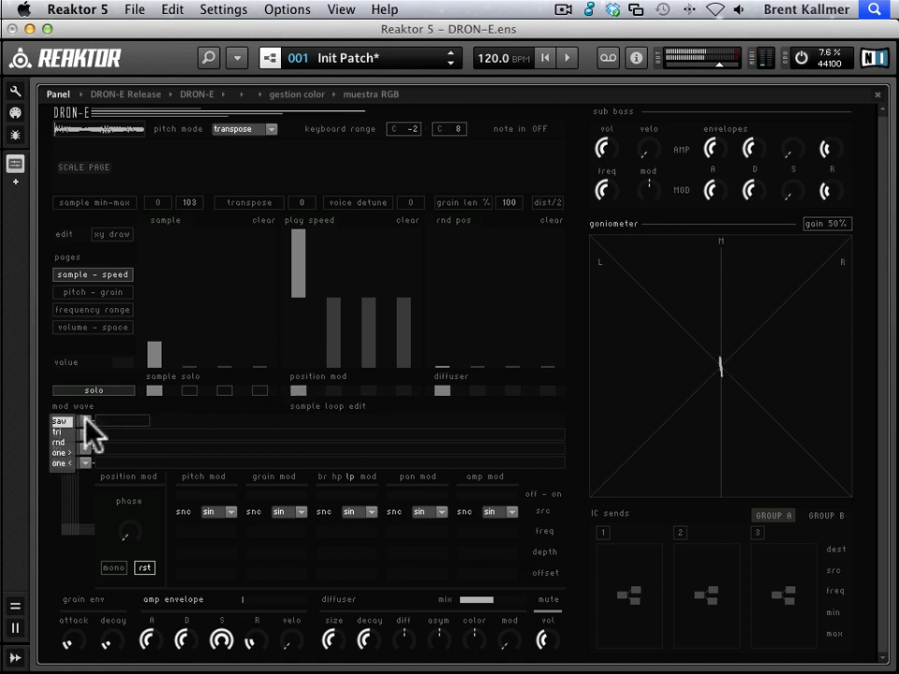
click(72, 455)
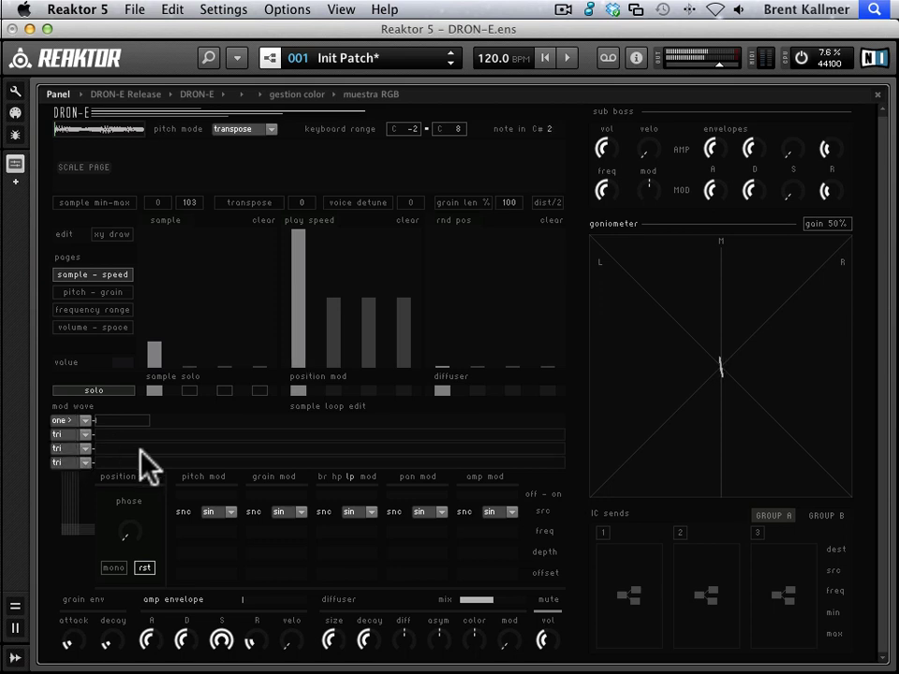
drag(144, 420, 576, 426)
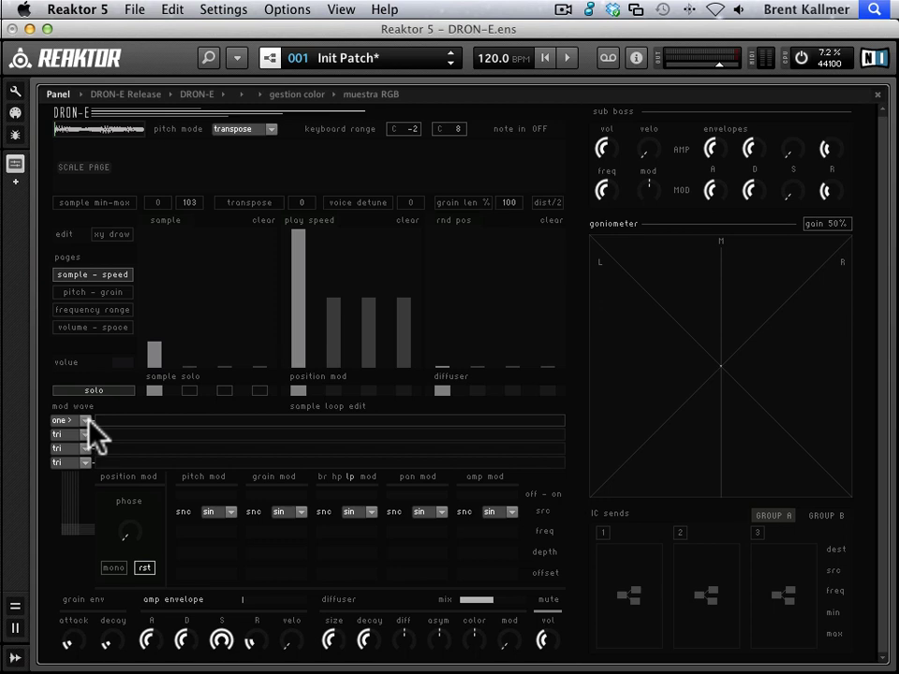
Step forward three snapshots to load 004 Locator Gets Reply.
click(448, 64)
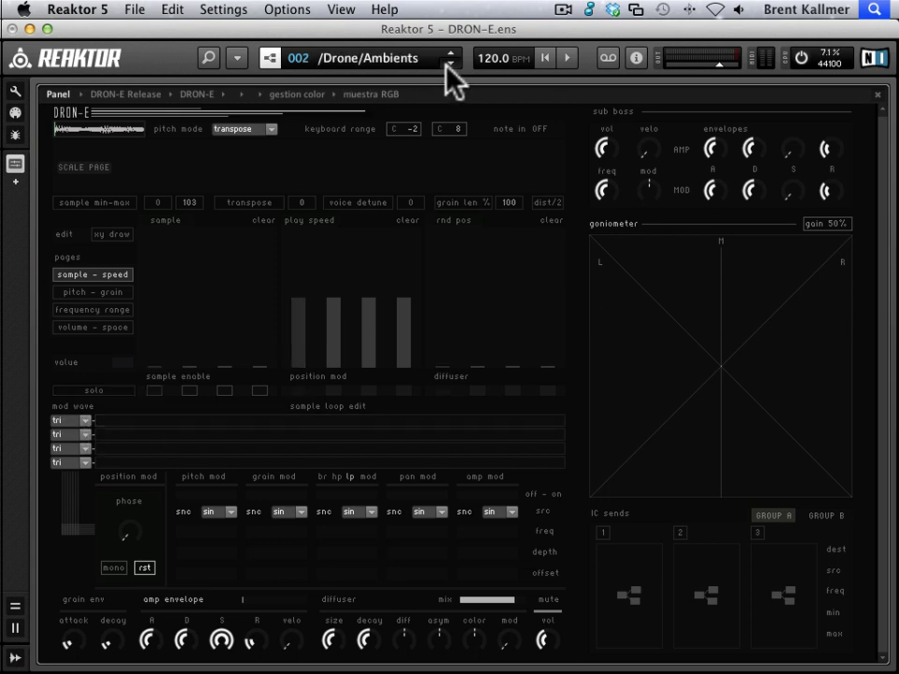
click(449, 64)
click(449, 64)
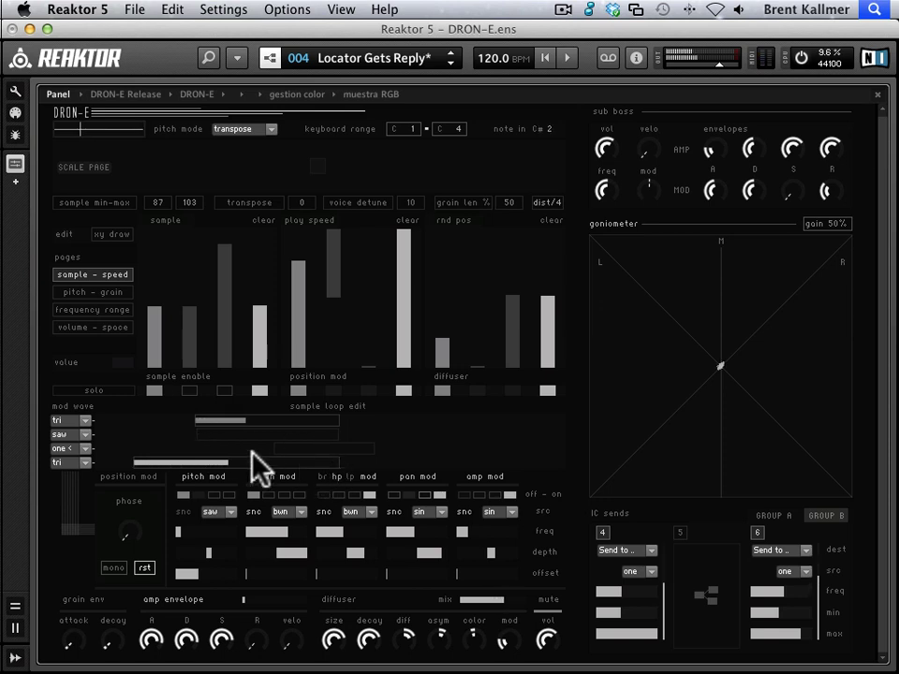
Toggle position modulation off and back on for the first and fourth samples.
click(297, 393)
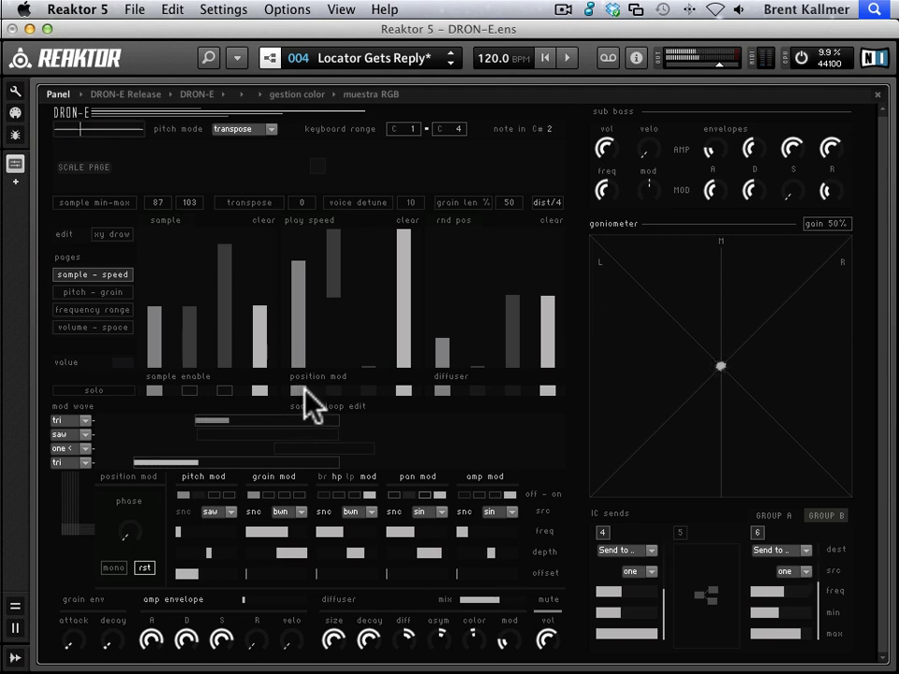
click(404, 392)
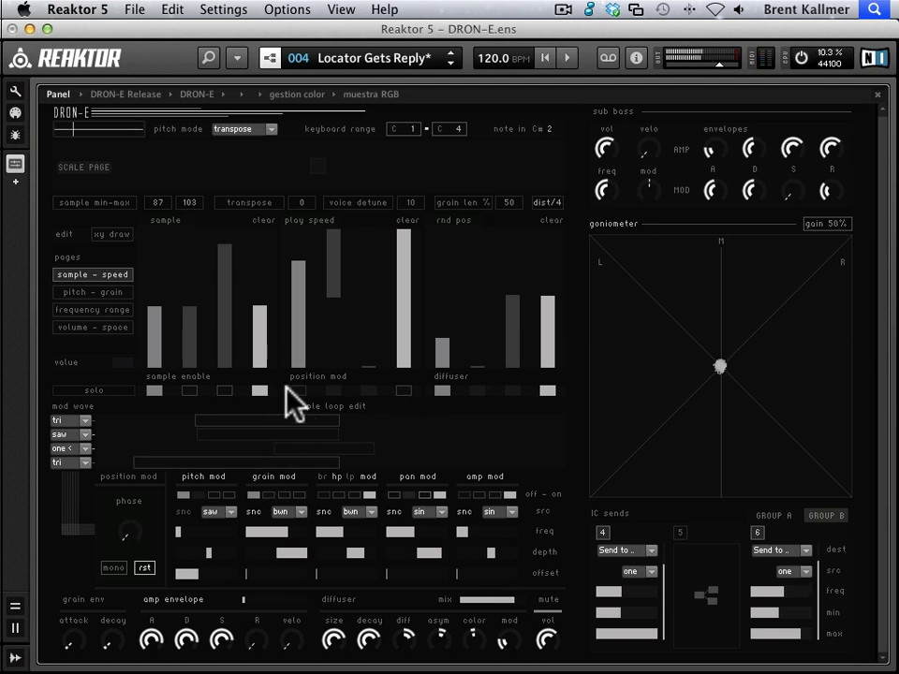
click(296, 391)
click(405, 392)
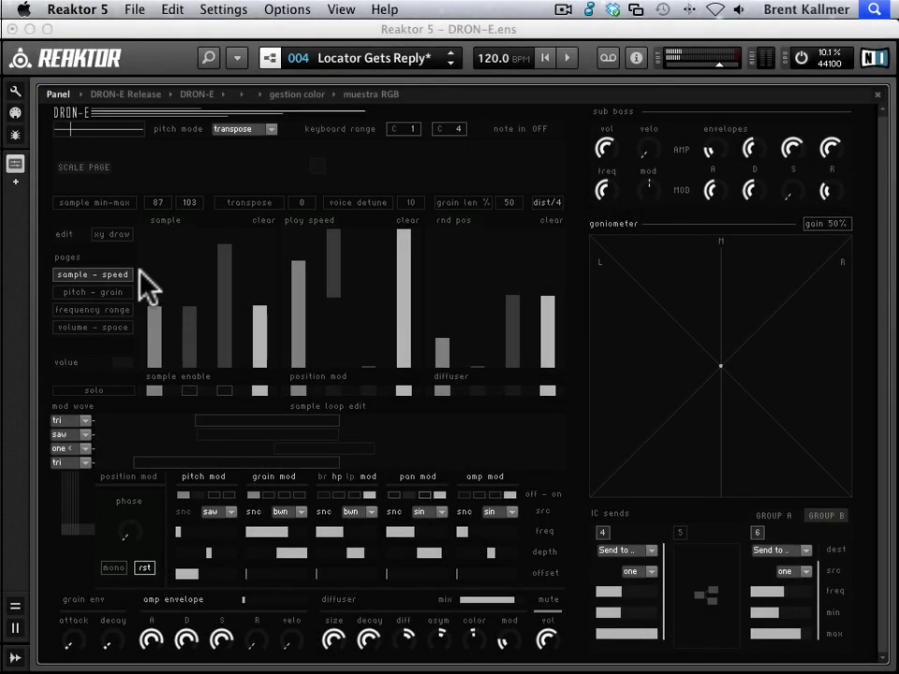
click(91, 292)
click(91, 309)
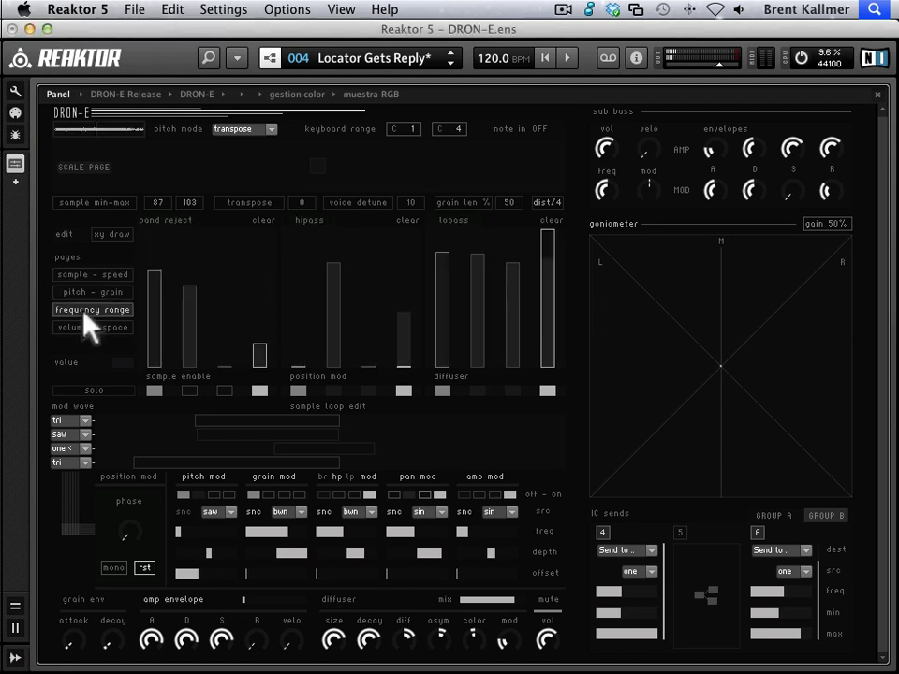
click(86, 327)
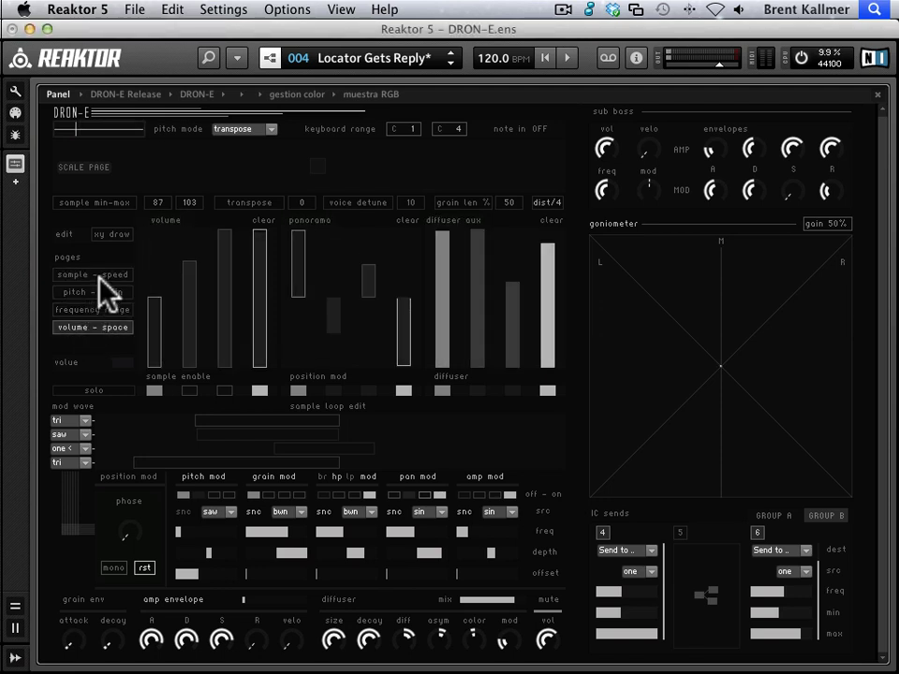
click(99, 273)
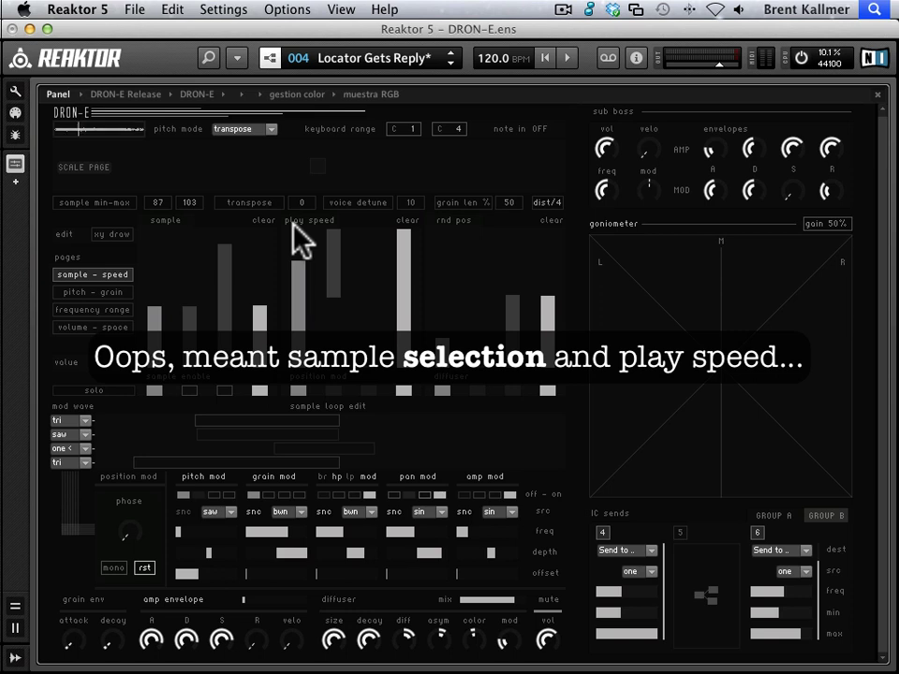
Put the sample steps in solo mode from the pitch–grain page, then return to sample–speed.
click(119, 290)
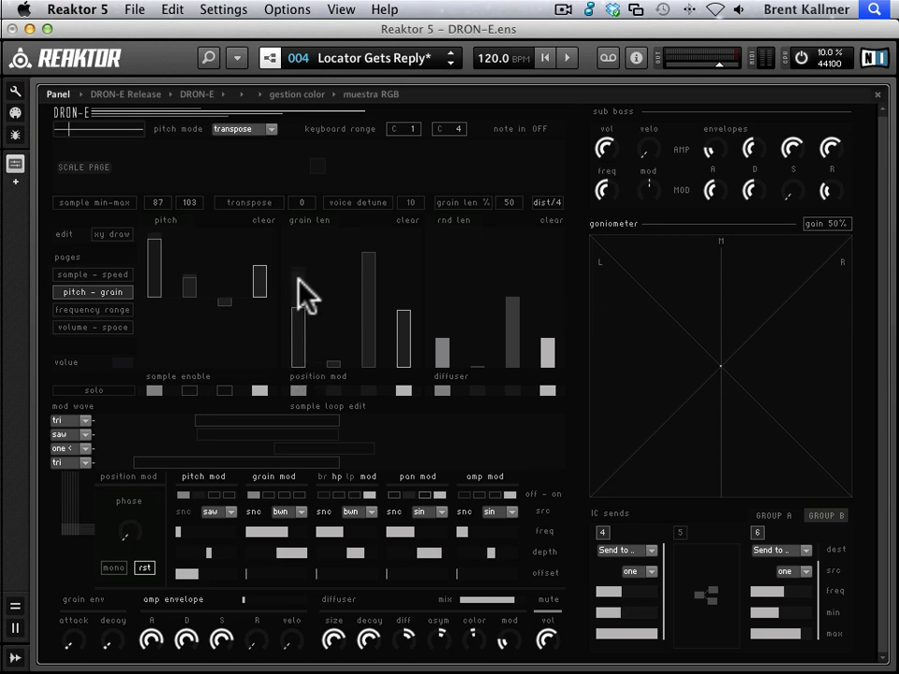
click(114, 387)
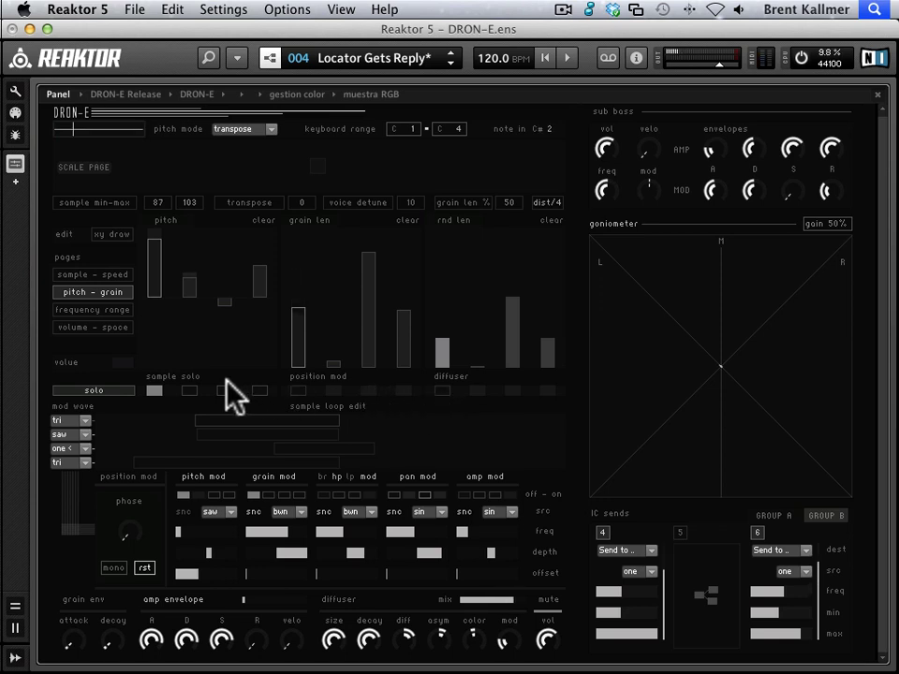
click(111, 274)
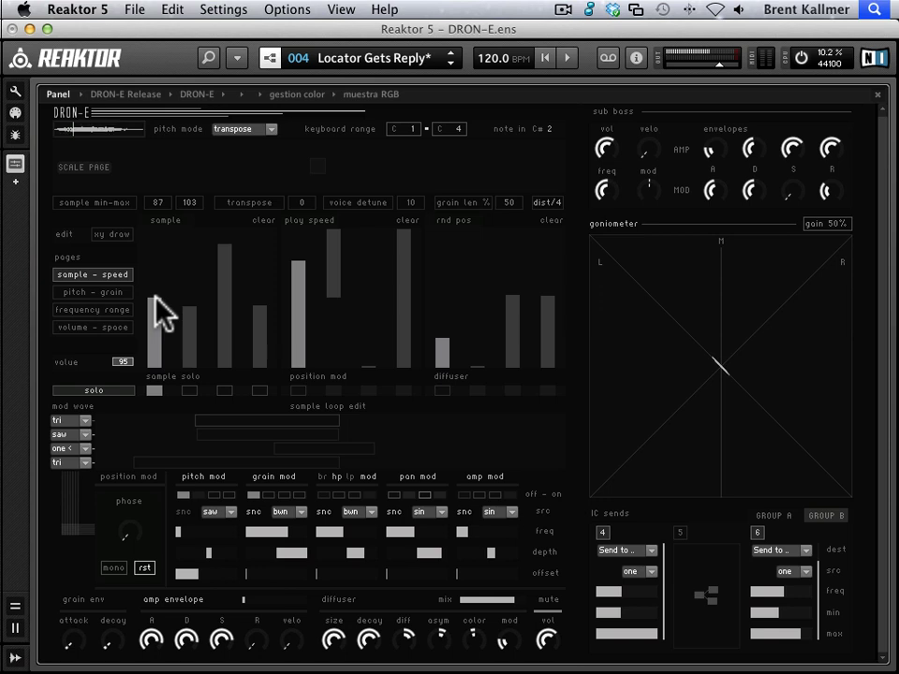
Raise the first sample bar, drop the amp envelope attack to minimum, and show the pitch–grain page.
drag(155, 303, 155, 296)
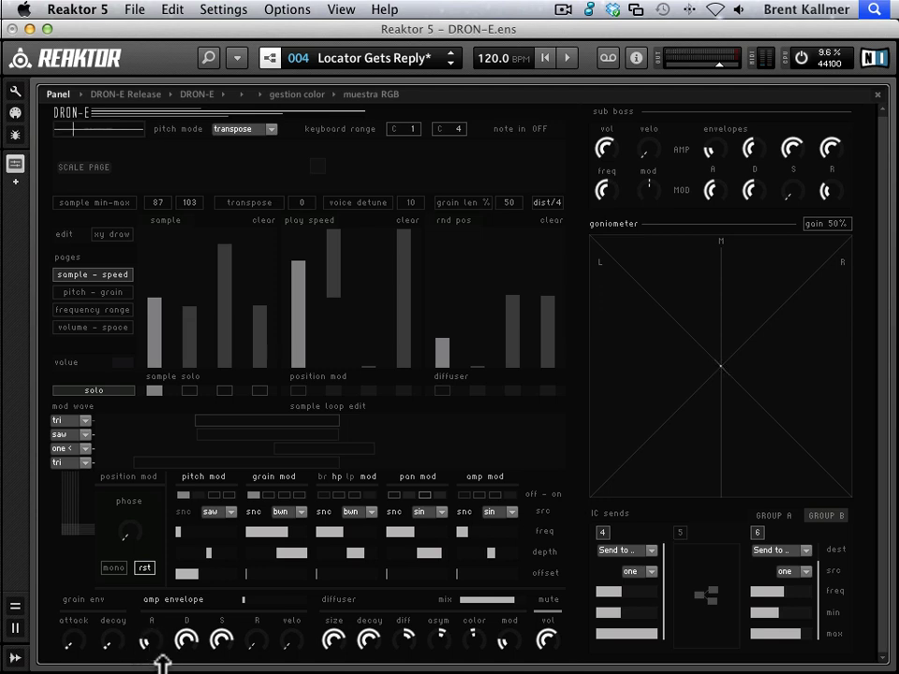
mouse_move(163, 663)
mouse_down()
mouse_move(147, 634)
mouse_move(154, 654)
mouse_up()
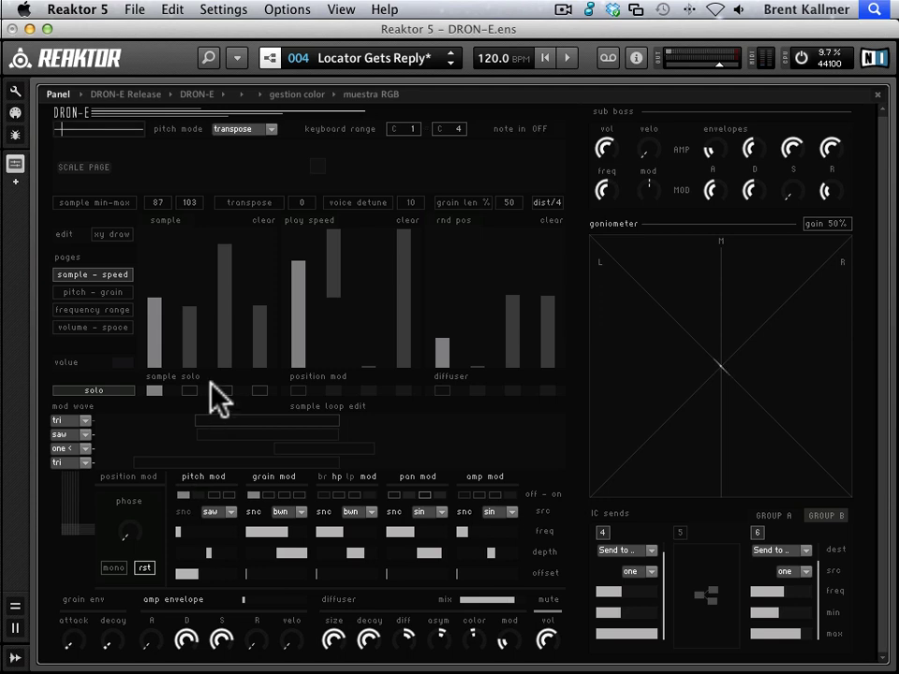
click(120, 292)
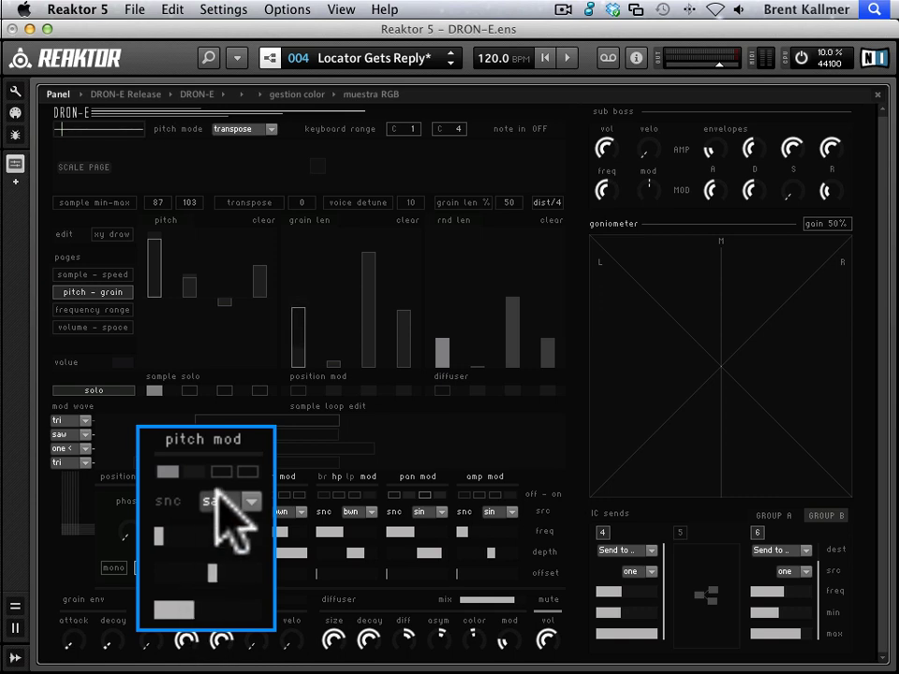
Make pitch modulation a sine wave with a higher frequency and an adjusted offset.
click(249, 501)
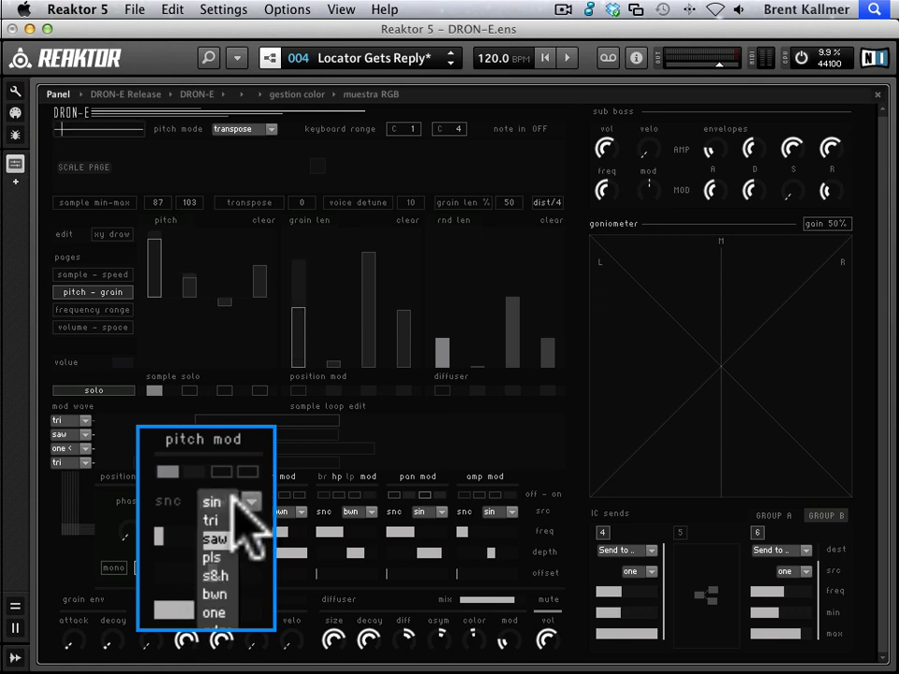
click(225, 502)
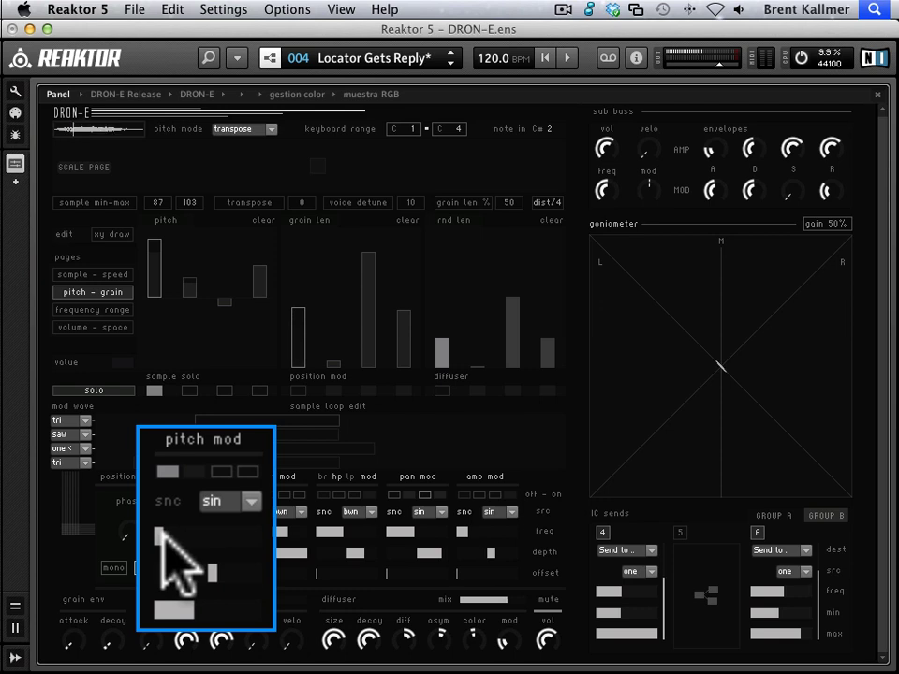
drag(250, 529, 281, 533)
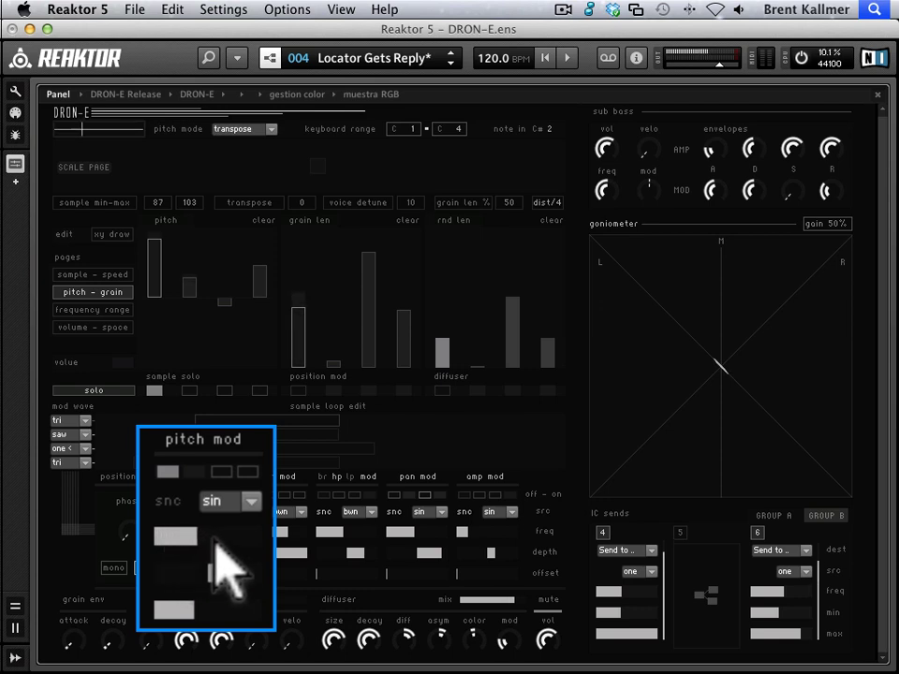
drag(216, 538, 275, 568)
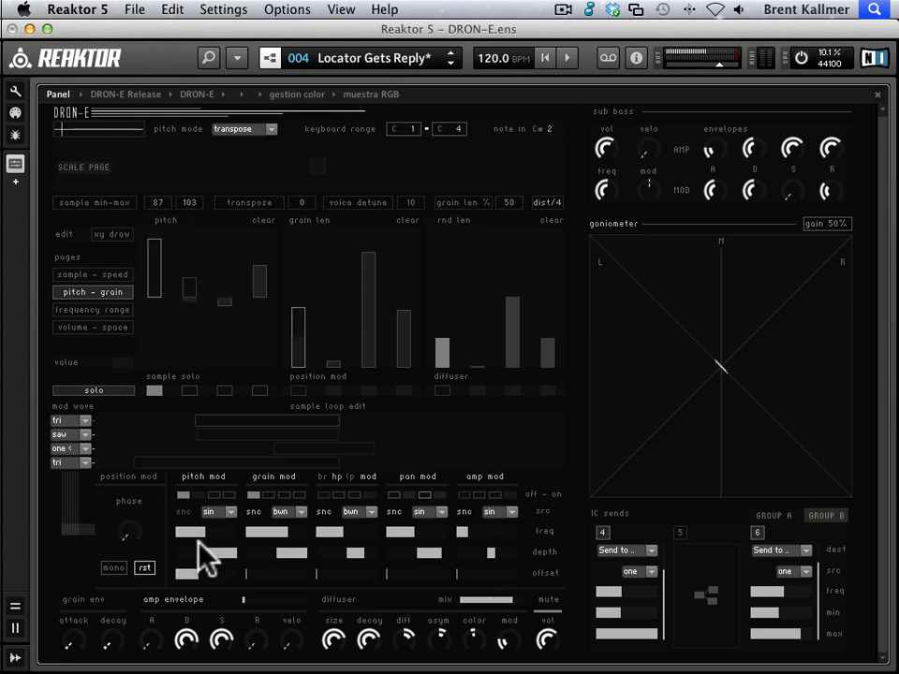
drag(200, 578, 168, 571)
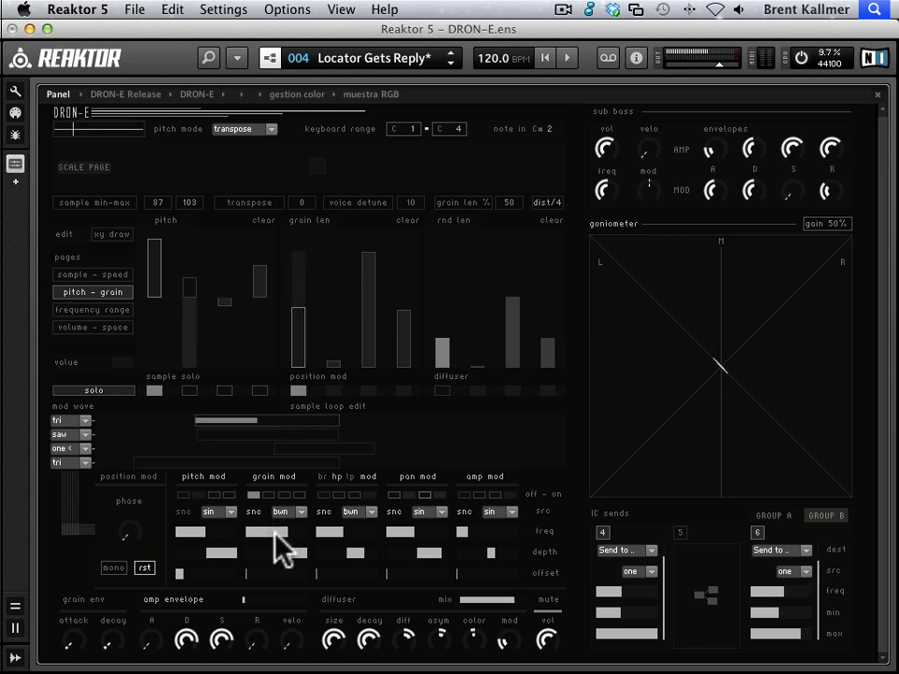
Raise the grain modulation frequency and offset, and clear the grain length steps.
drag(278, 538, 214, 551)
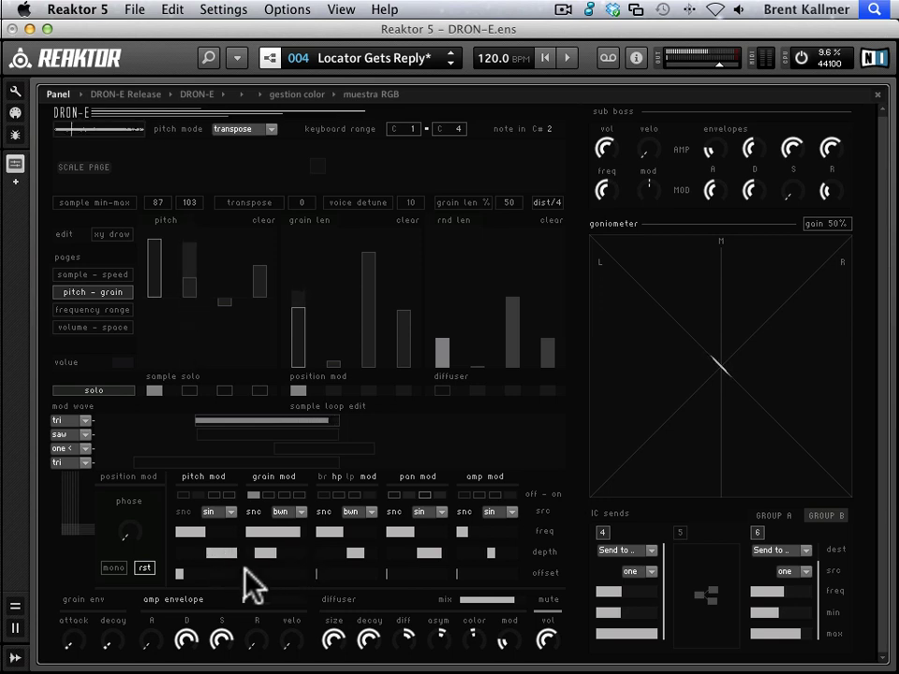
drag(256, 582, 297, 589)
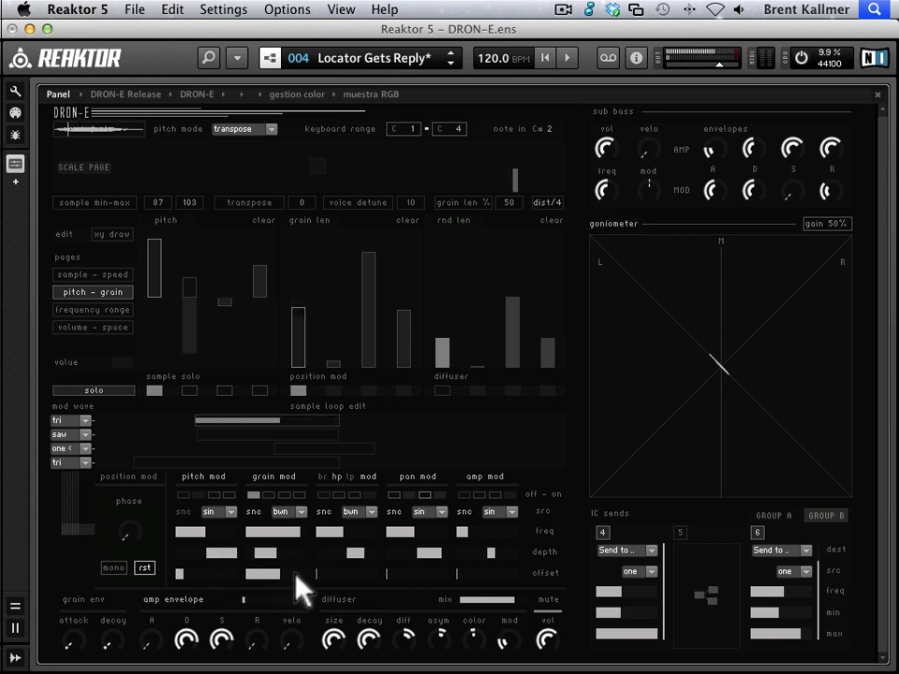
click(418, 216)
Clear the pitch and random length steps, then view the frequency range and volume–space pages.
click(267, 221)
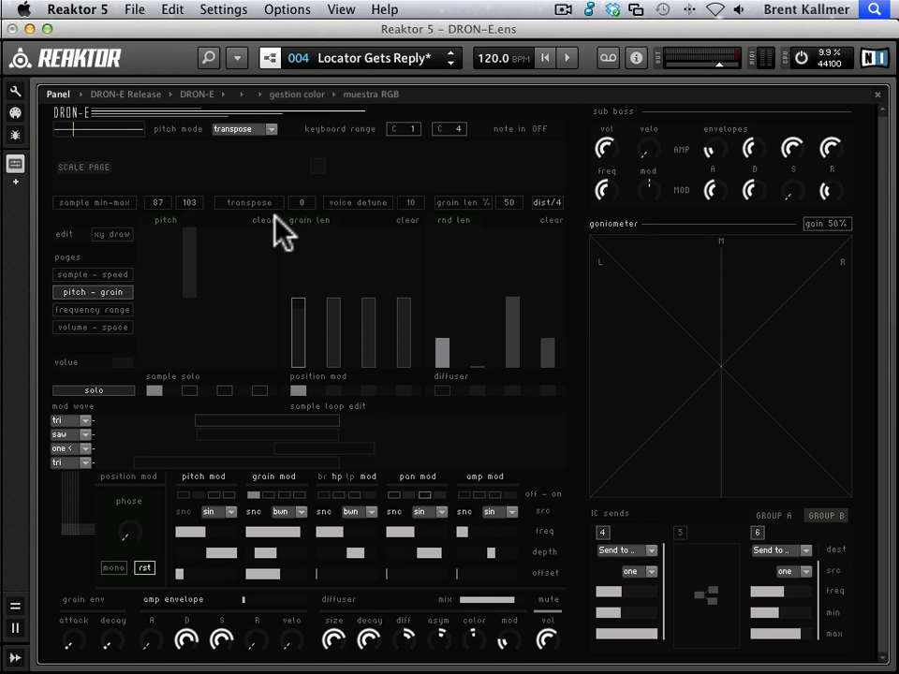
click(552, 221)
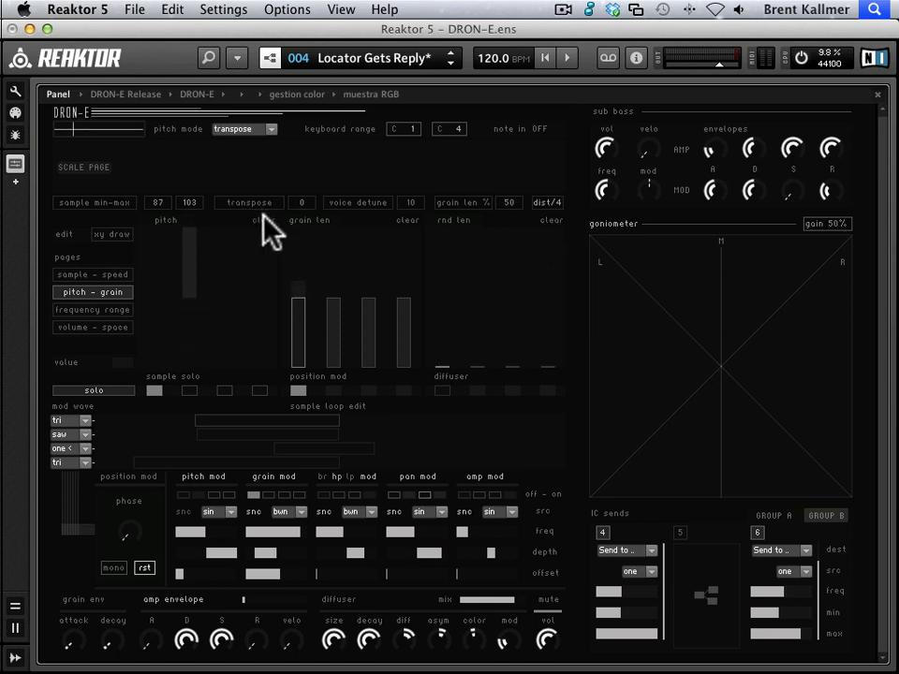
click(58, 308)
click(66, 327)
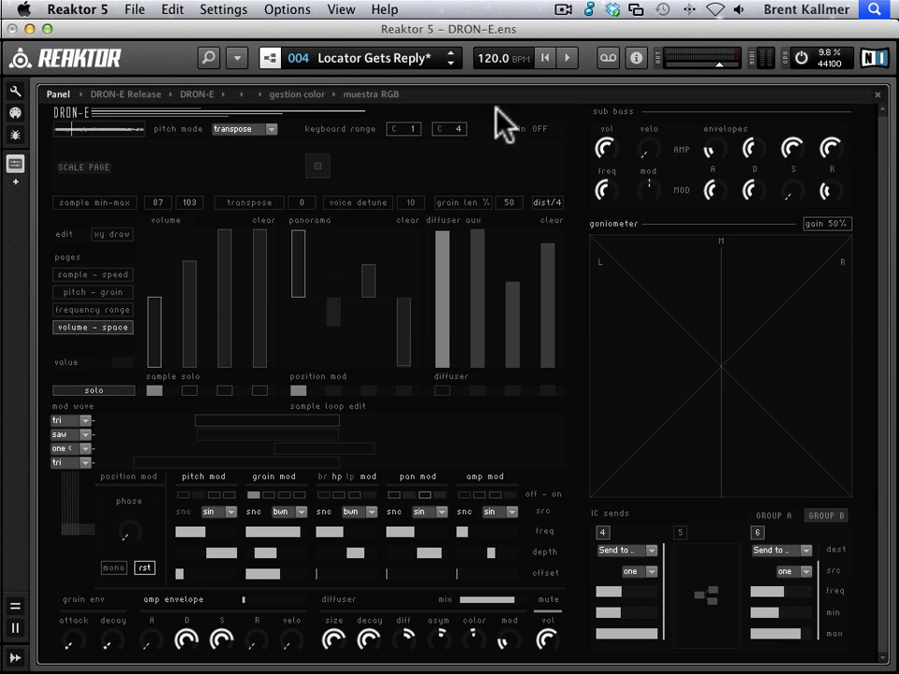
Enable info hints and read the hint for the sample loop edit control.
click(636, 58)
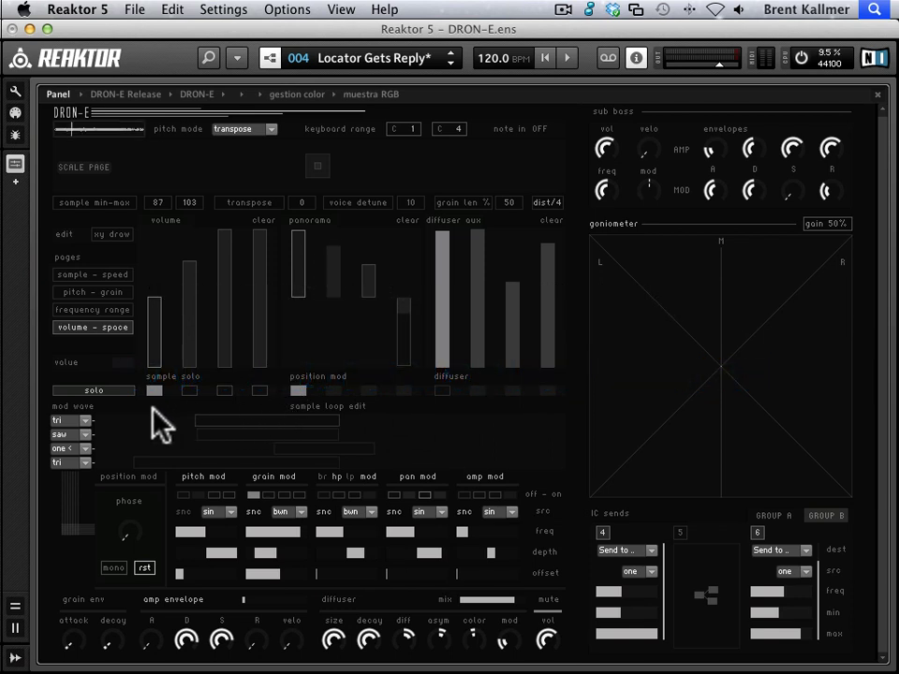
mouse_move(160, 428)
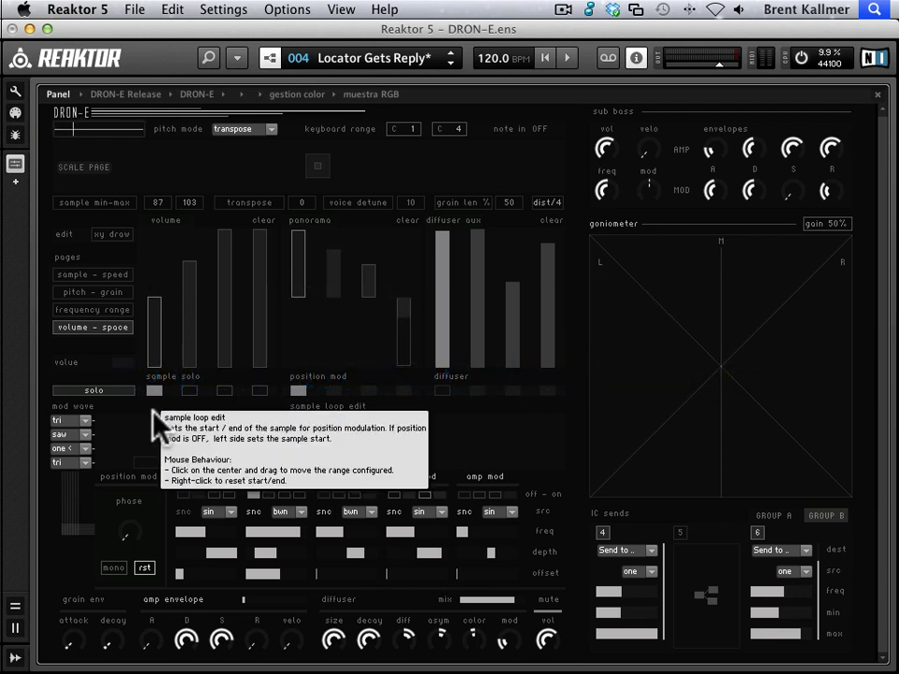